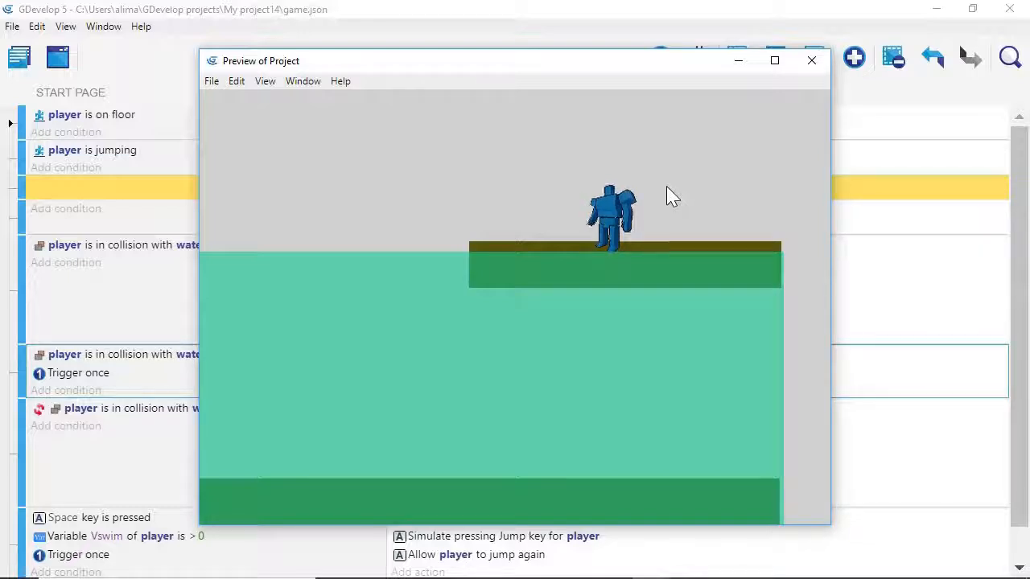
Step: Test the player's walking in both directions and its jump on the upper platform in the preview
key("Right")
key("Left")
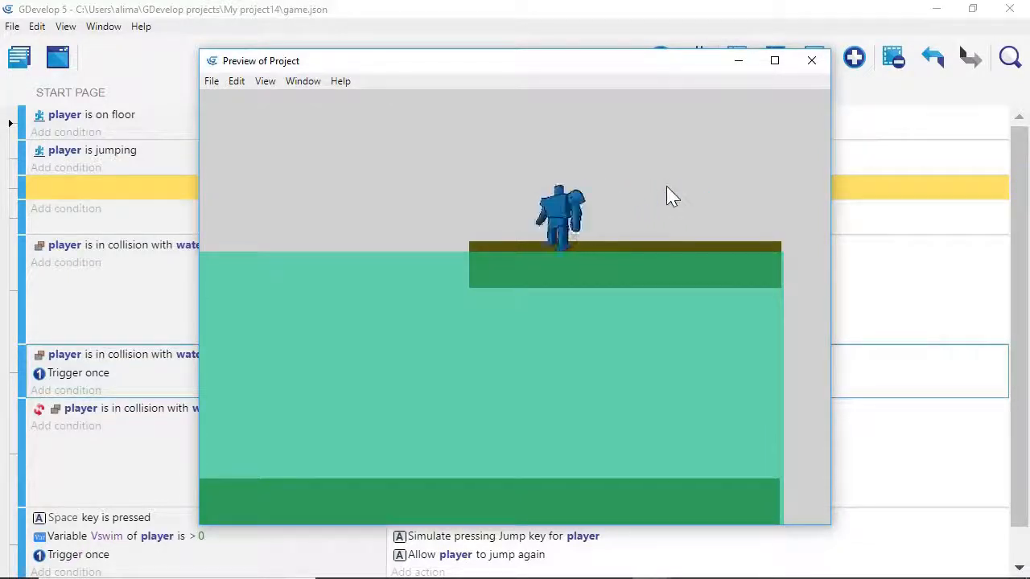
key("Right")
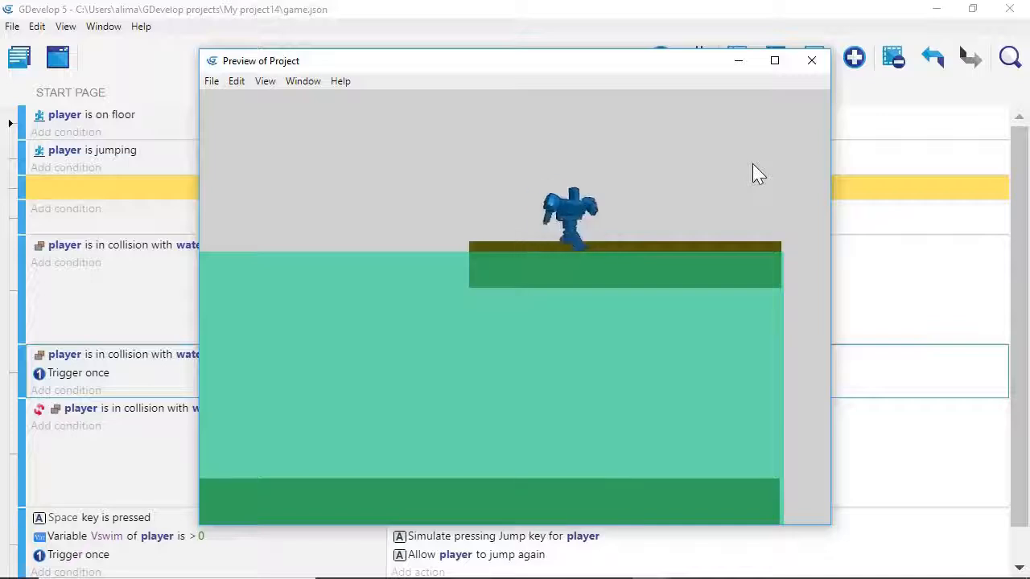
key("Left")
key("Right")
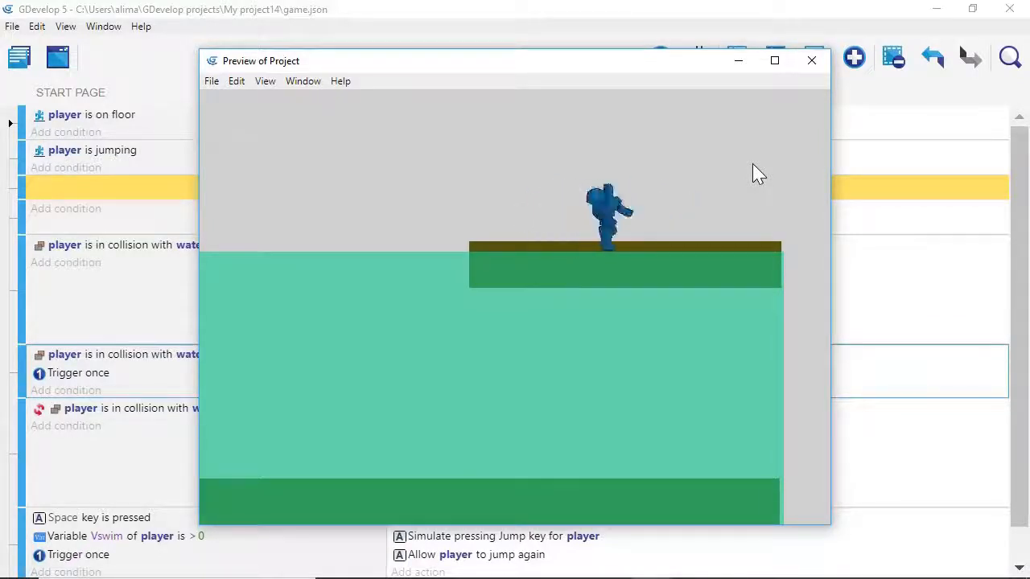
key("Left")
key("space")
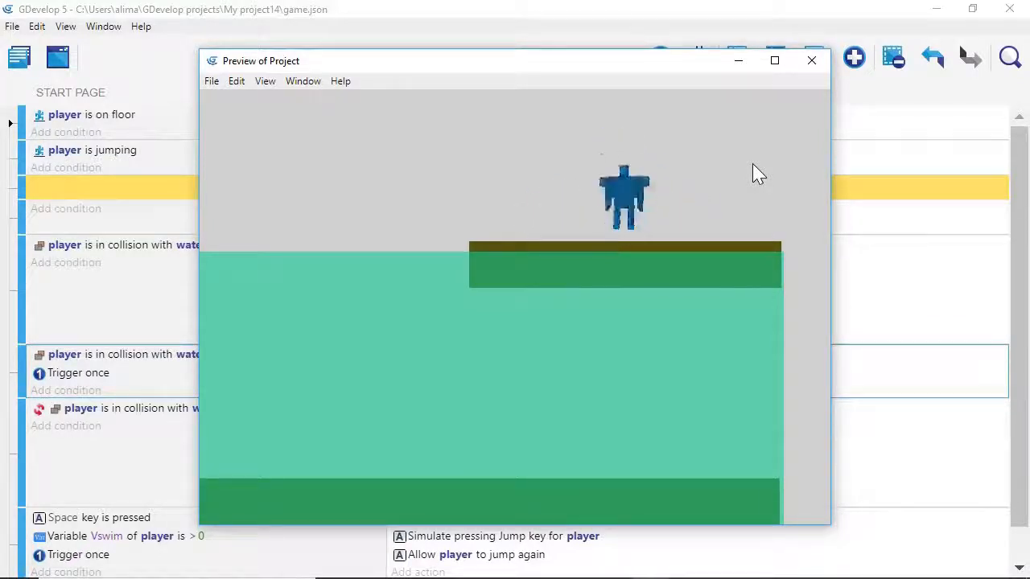
key("space")
key("Left")
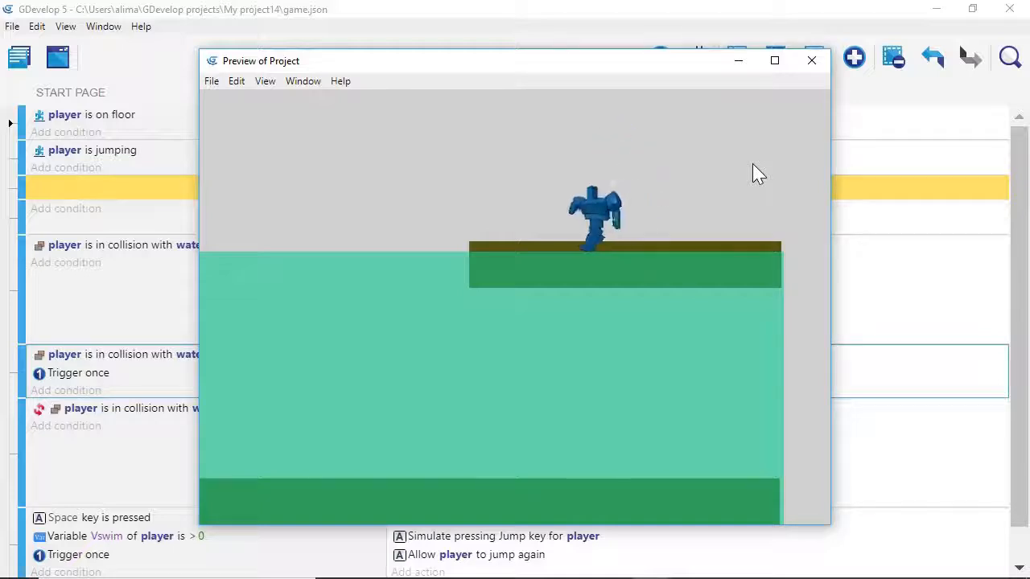
Step: Move the player off the platform into the water and test walking both ways along the bottom
key("Left")
key("space")
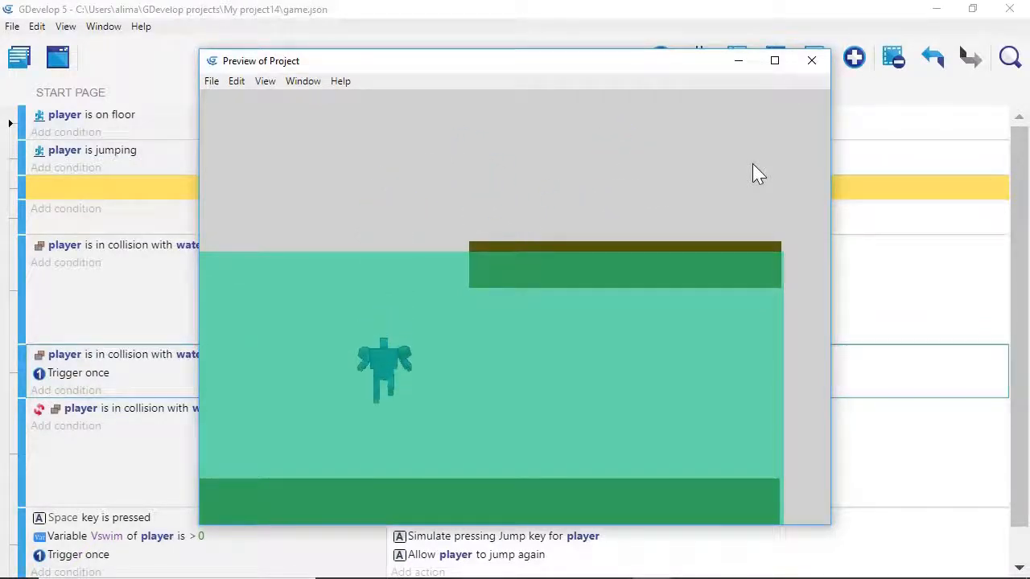
key("Right")
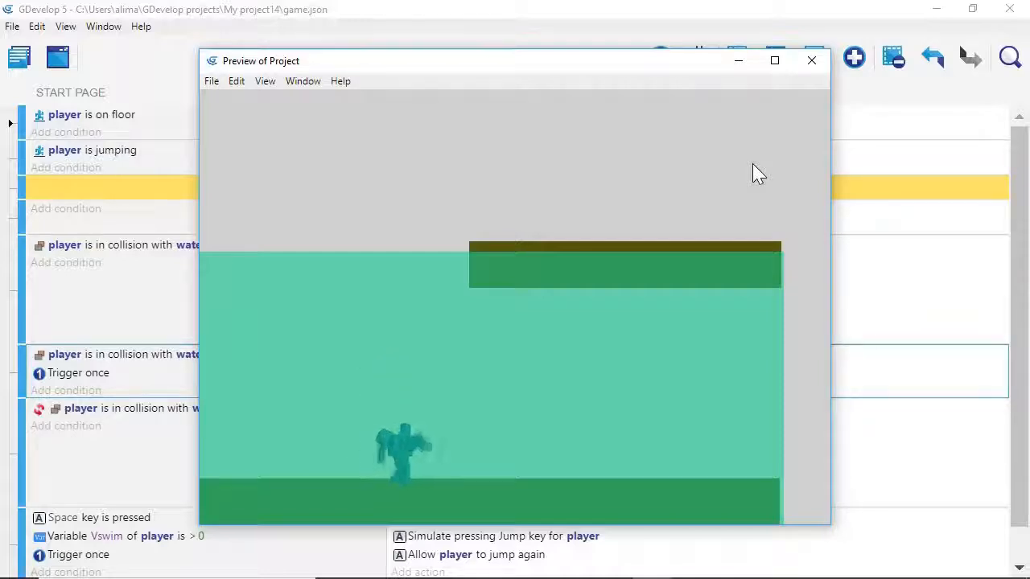
key("Right")
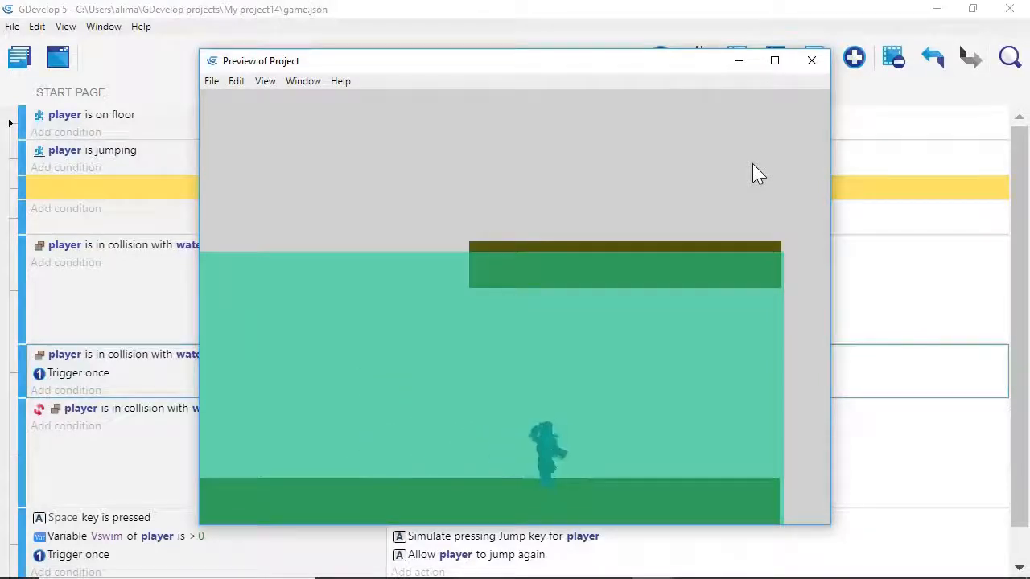
key("Left")
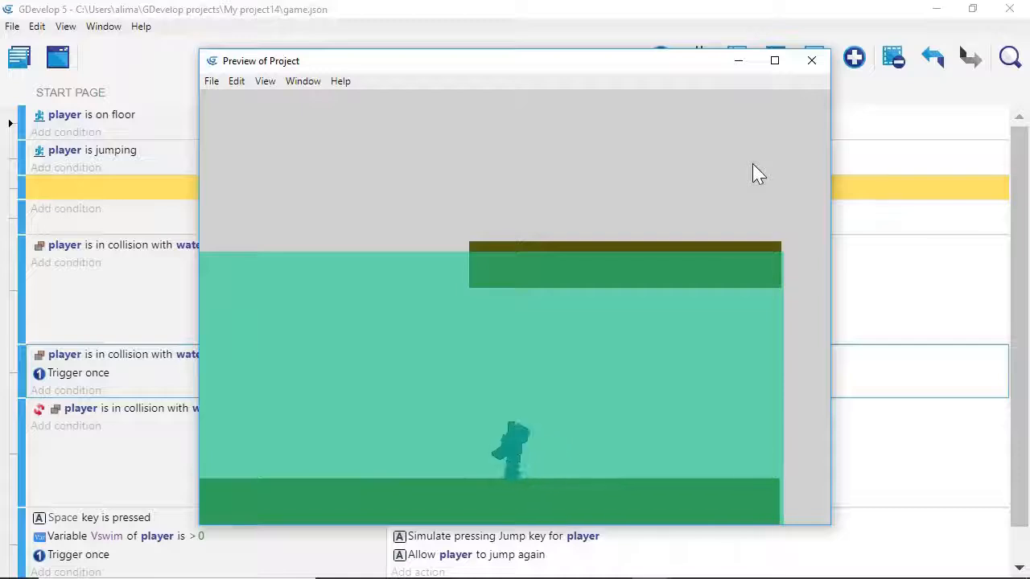
key("Left")
Step: Test swimming the player up out of the water onto the upper platform, and close the preview
key("space")
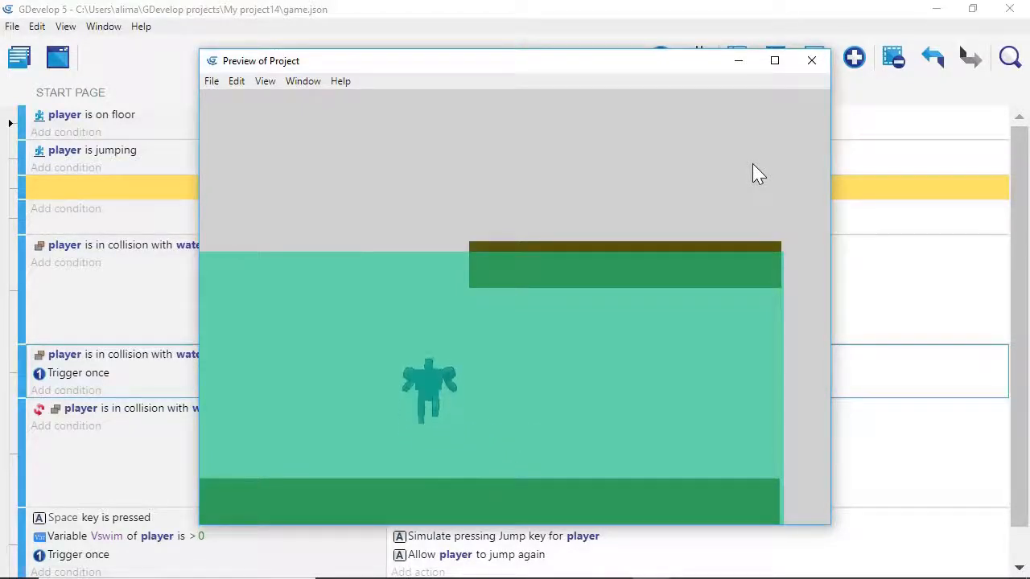
key("space")
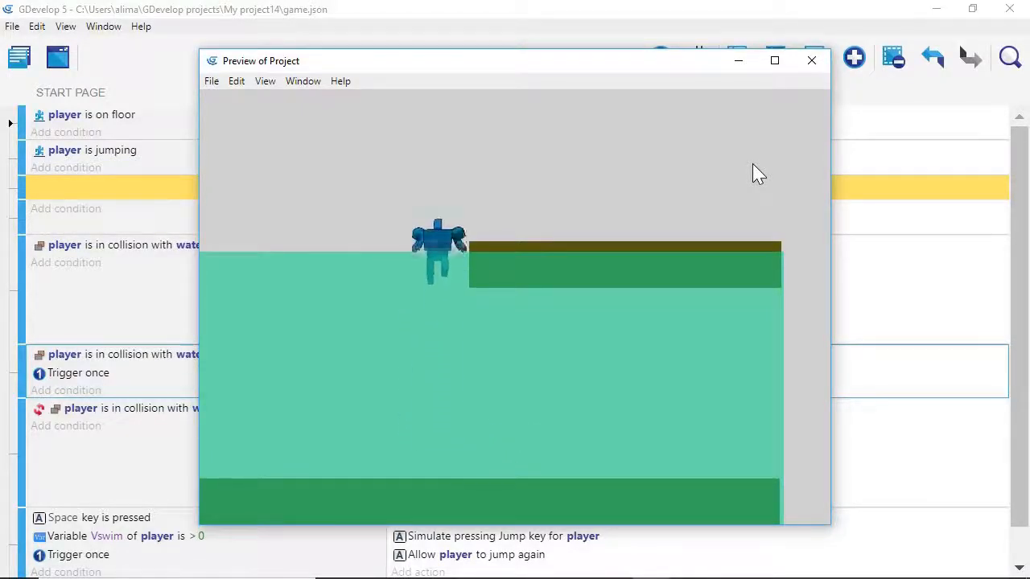
key("Right")
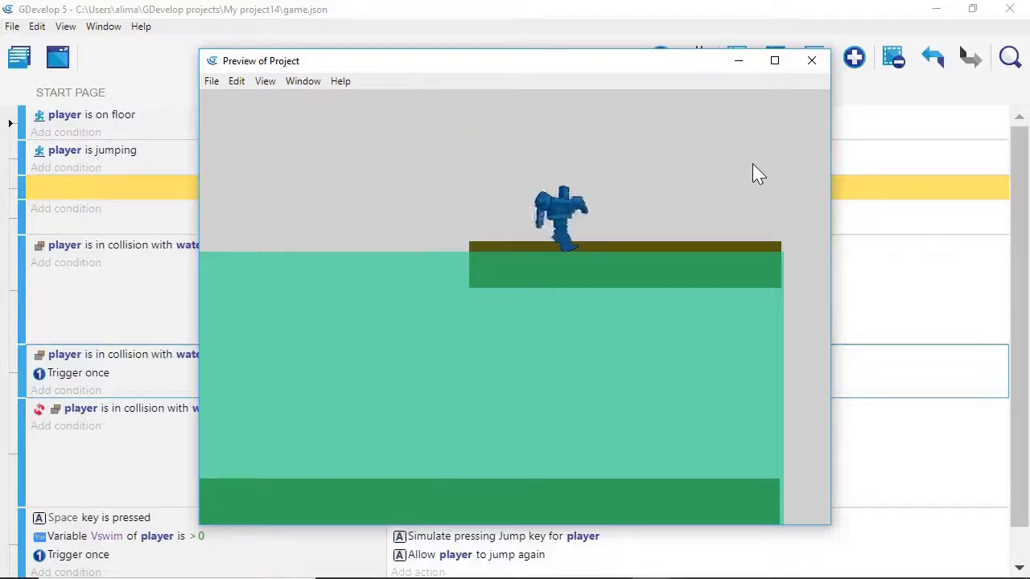
key("Left")
key("Right")
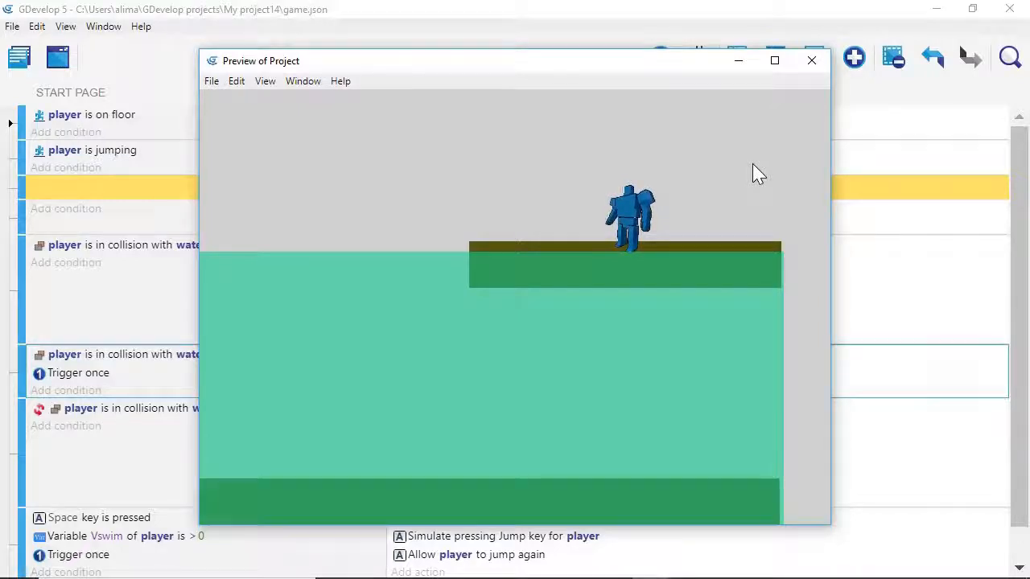
left_click(812, 64)
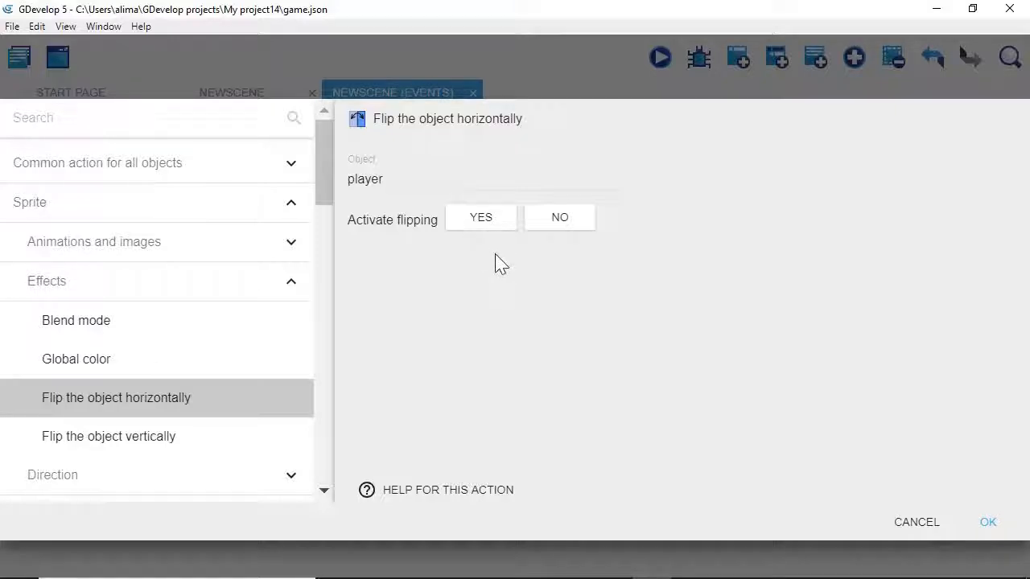
Step: Set the player's horizontal flip action to No for the Left key event and confirm it
left_click(562, 222)
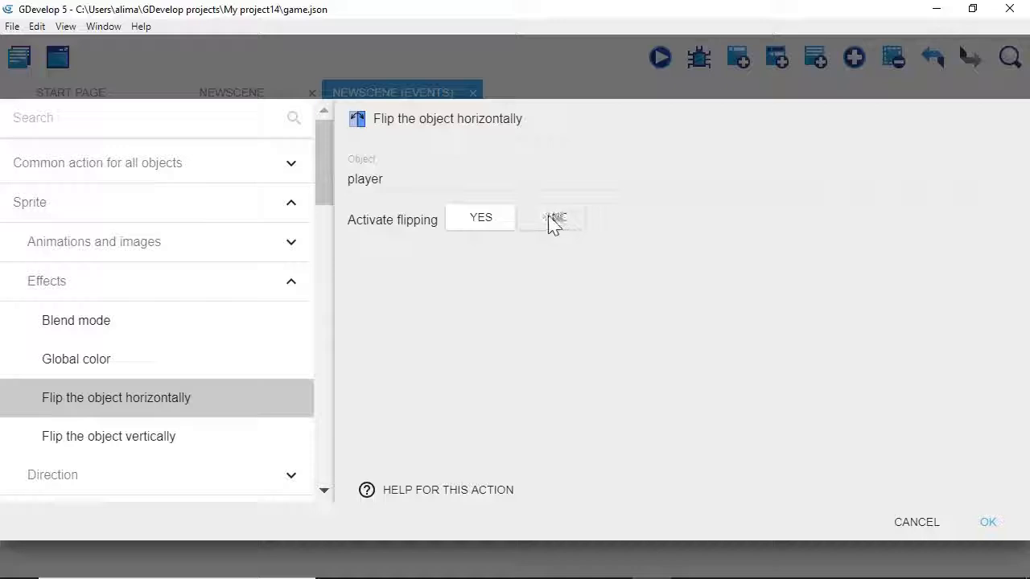
left_click(991, 523)
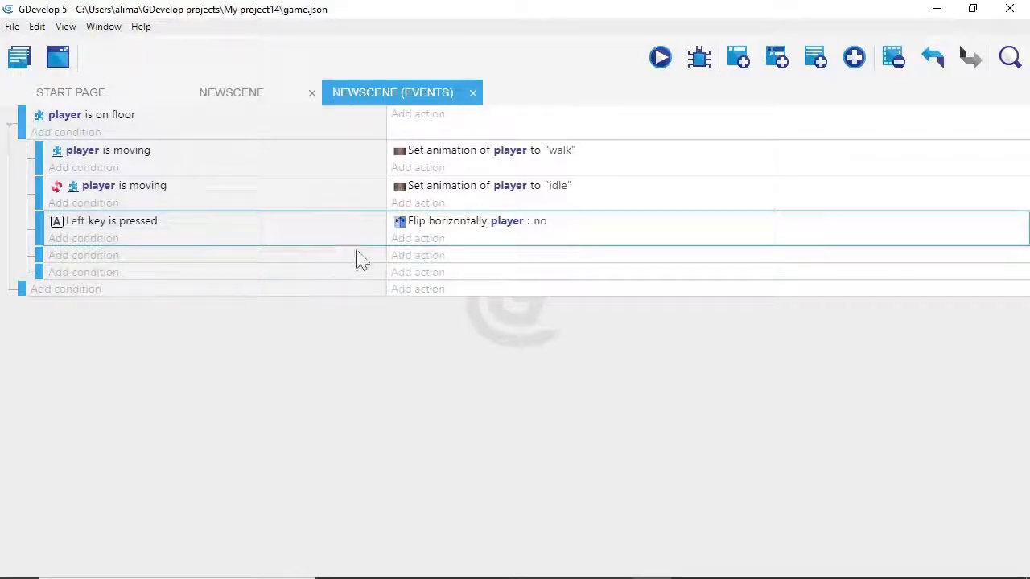
left_click(322, 229)
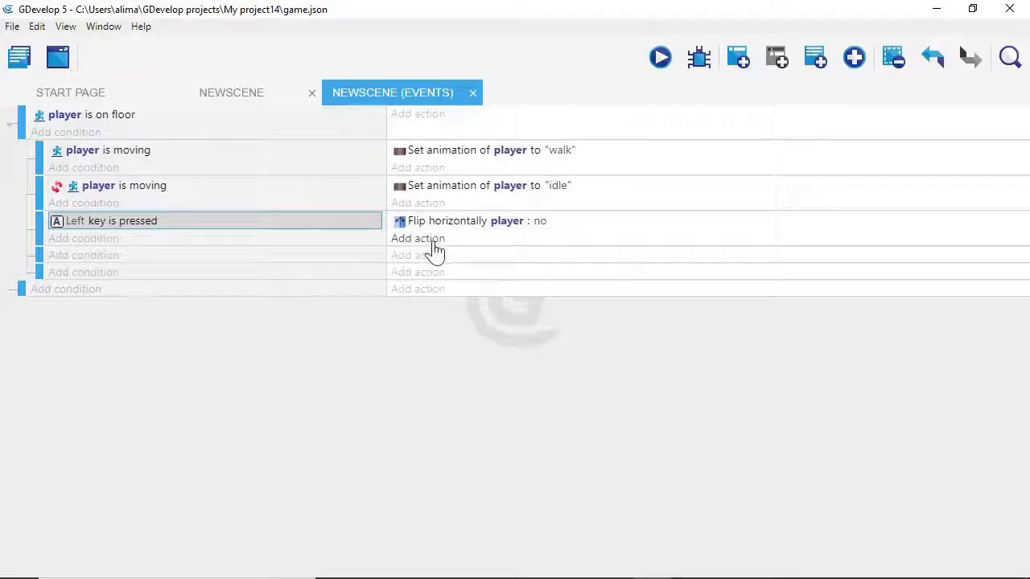
Step: Duplicate the Left key event with its flip action by copying and pasting it at the empty sub-event below
left_click(501, 243)
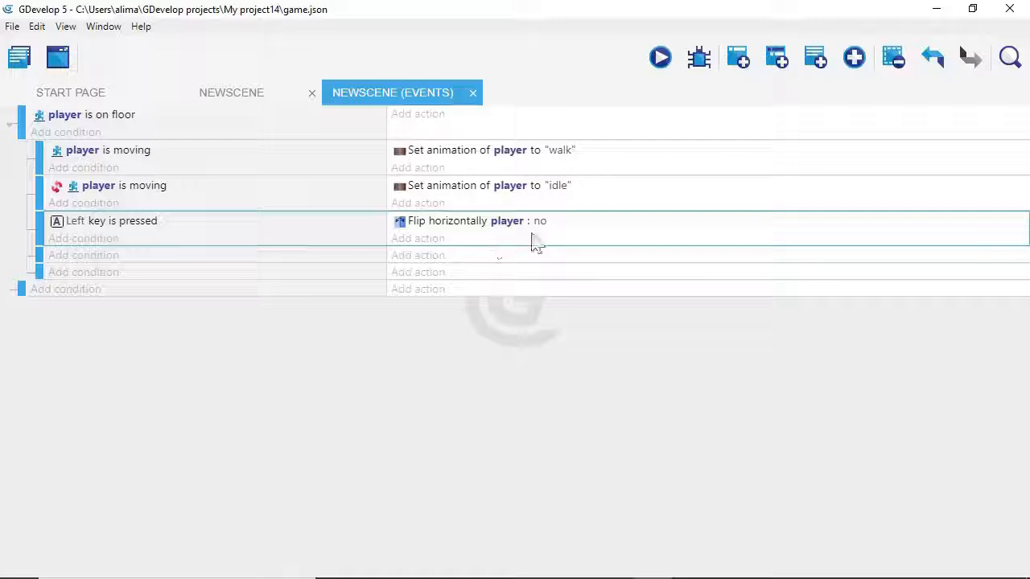
right_click(606, 242)
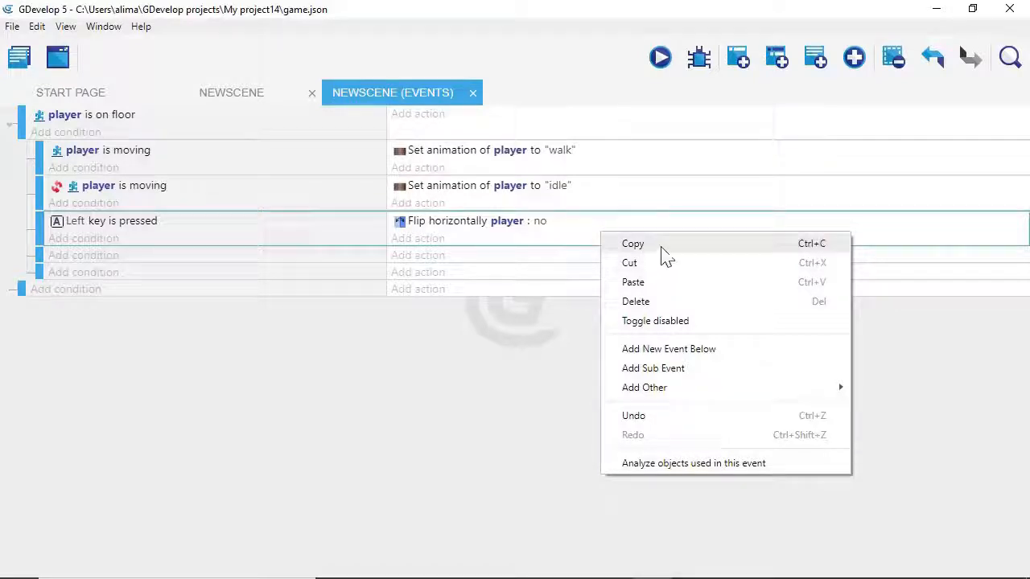
left_click(662, 248)
left_click(588, 257)
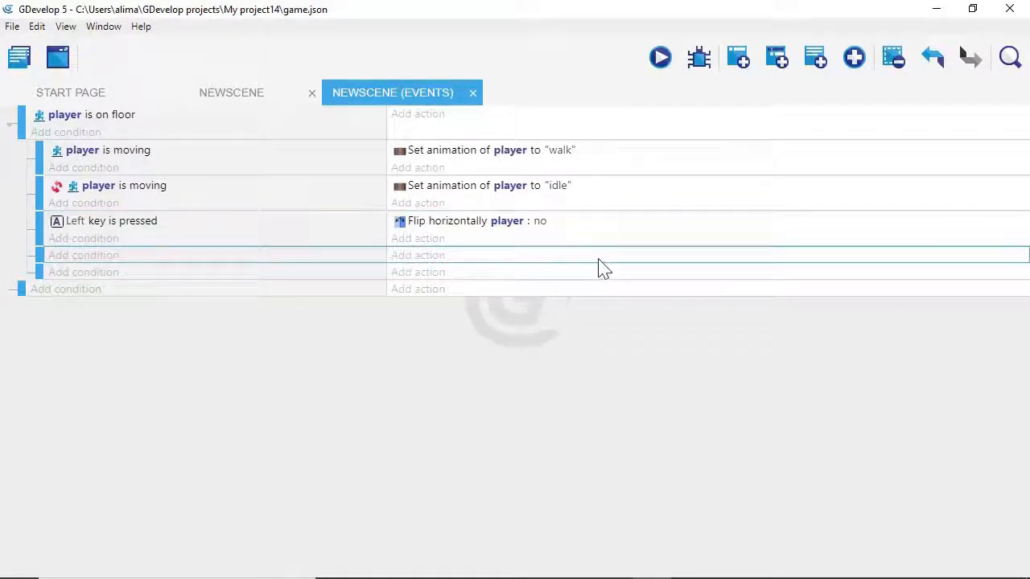
right_click(588, 262)
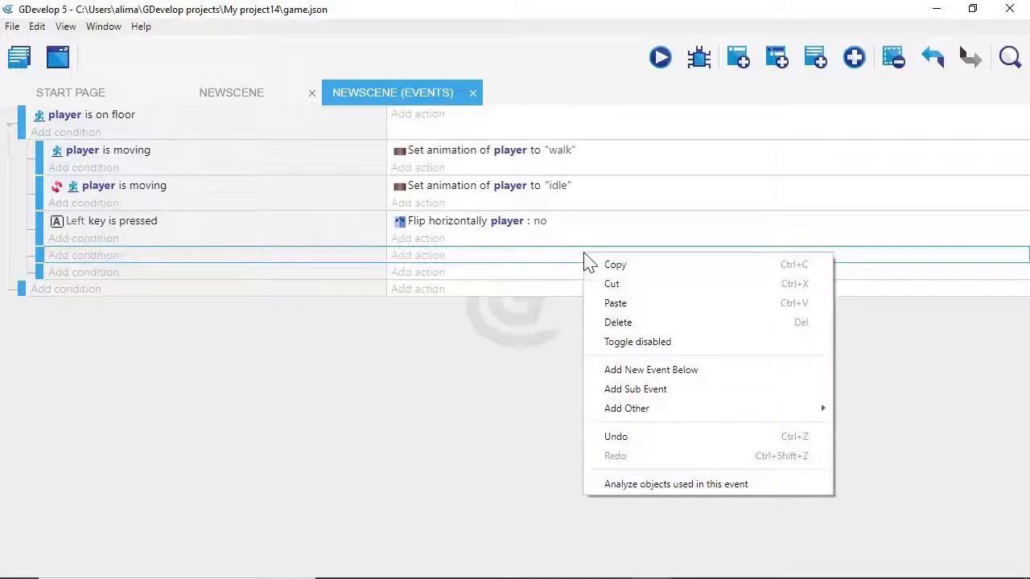
left_click(649, 304)
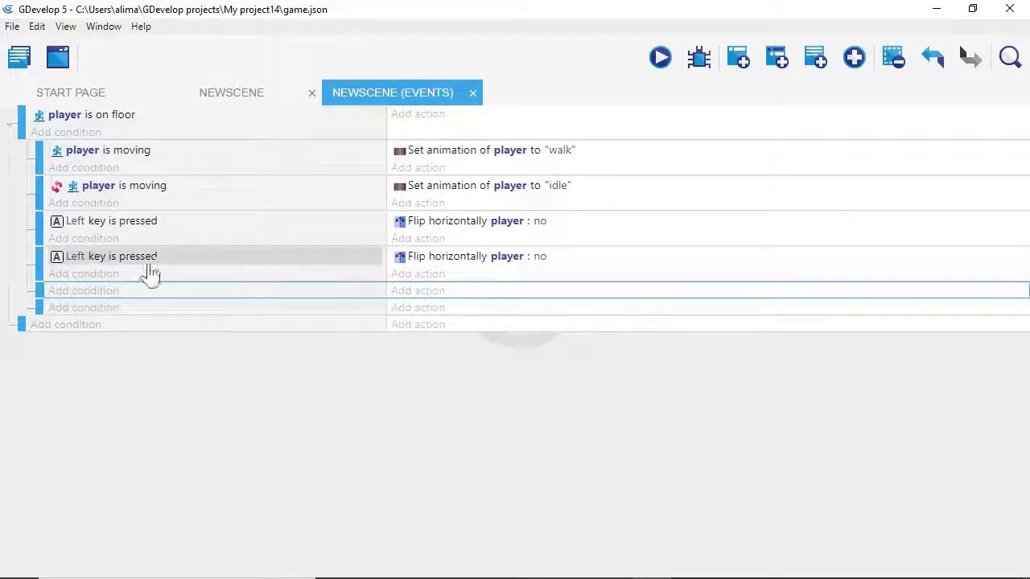
Step: Change the key in the duplicated event's condition to Right
left_click(81, 258)
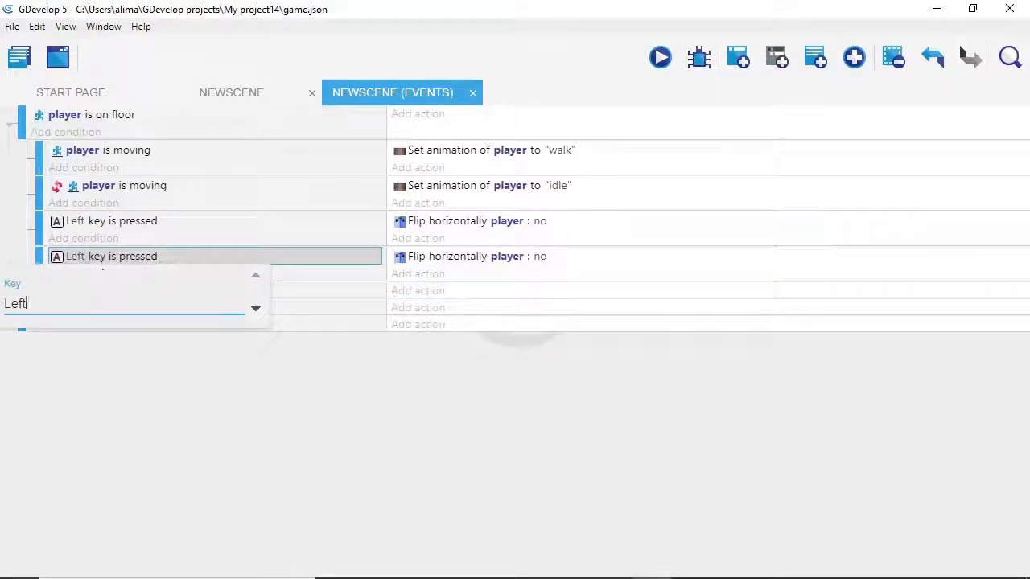
key("BackSpace")
key("BackSpace")
key("BackSpace")
key("BackSpace")
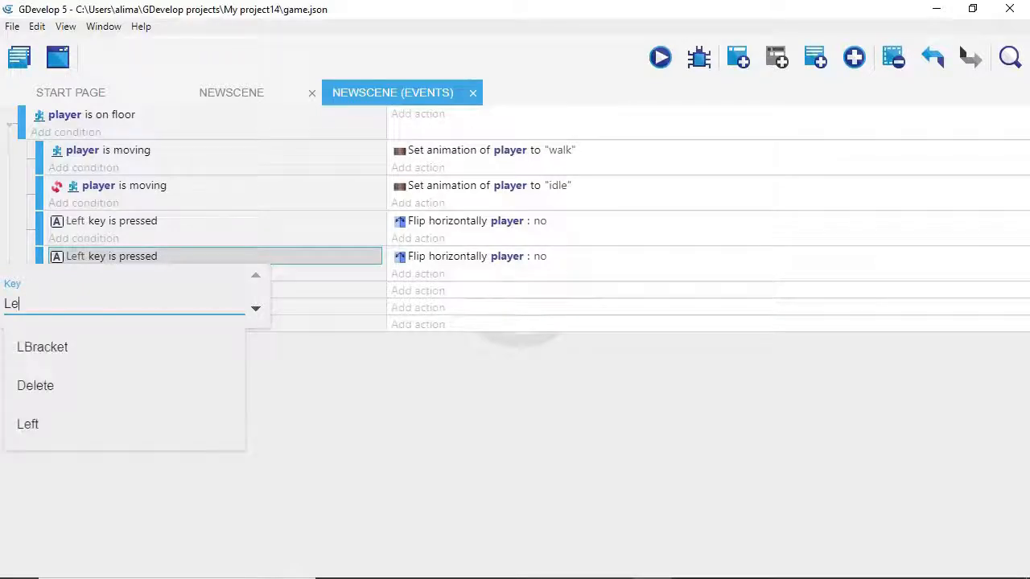
type("right")
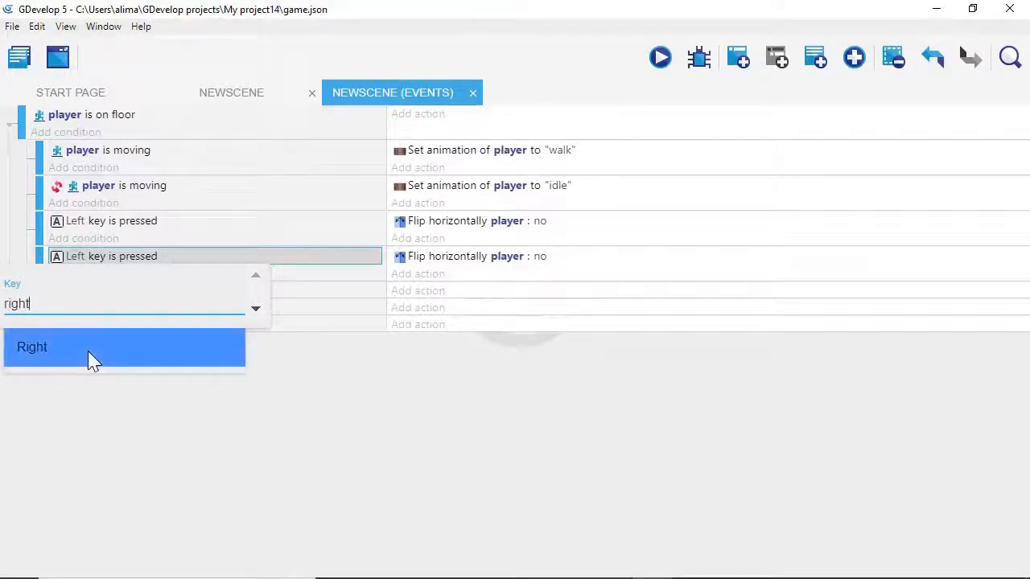
left_click(90, 354)
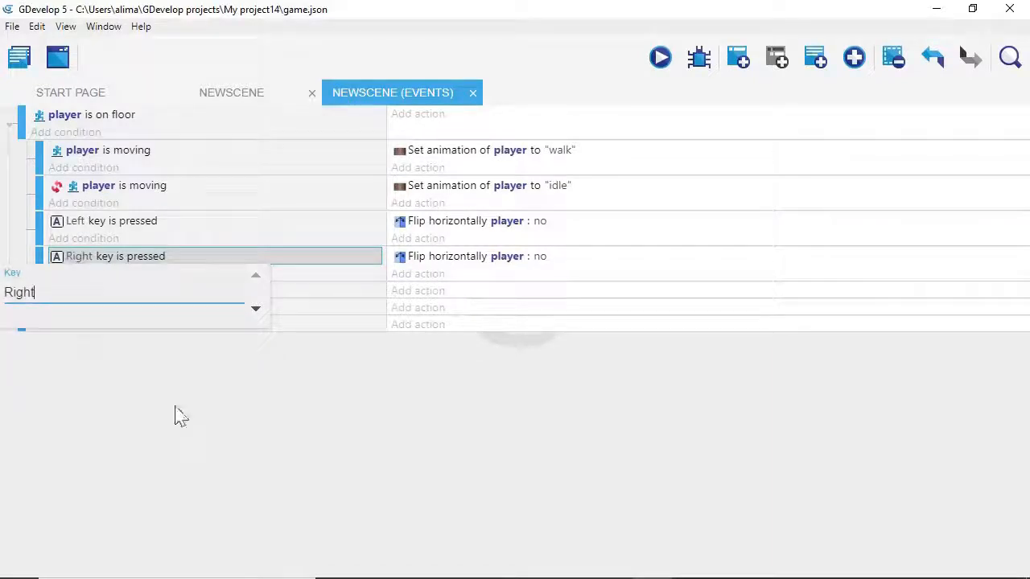
left_click(193, 418)
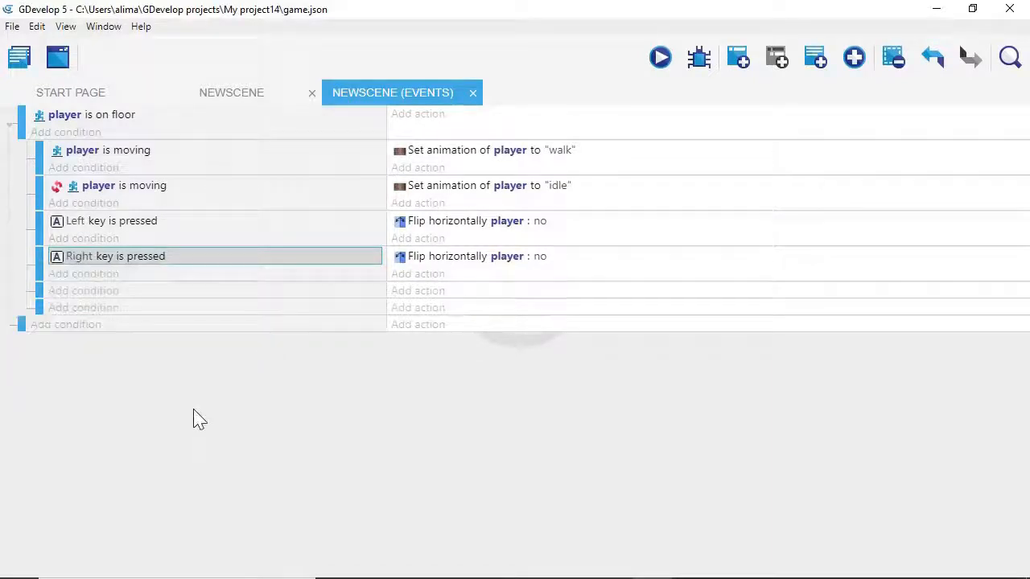
Step: Set the Right key event's horizontal flip action for the player to Yes
left_click(541, 259)
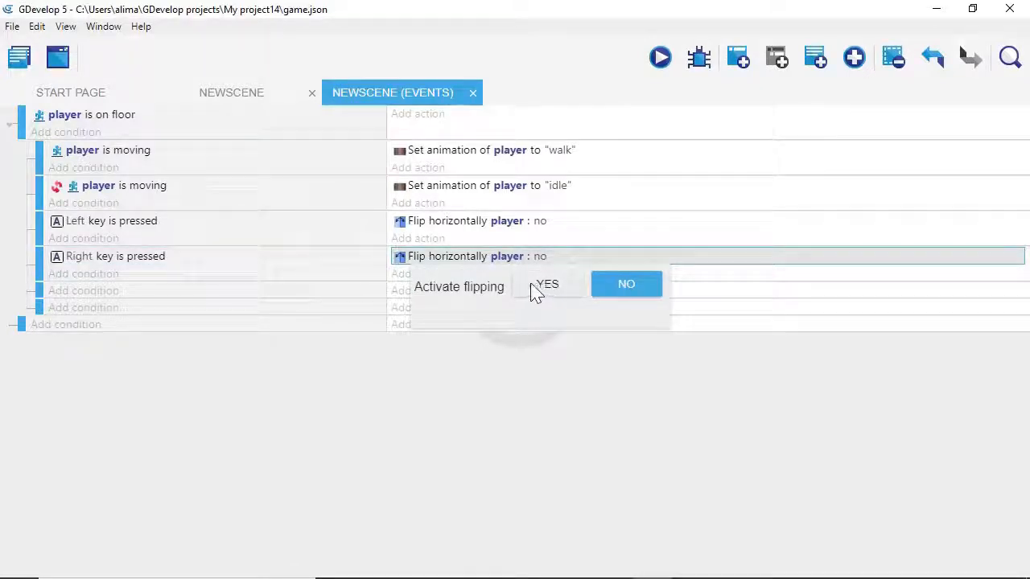
left_click(539, 290)
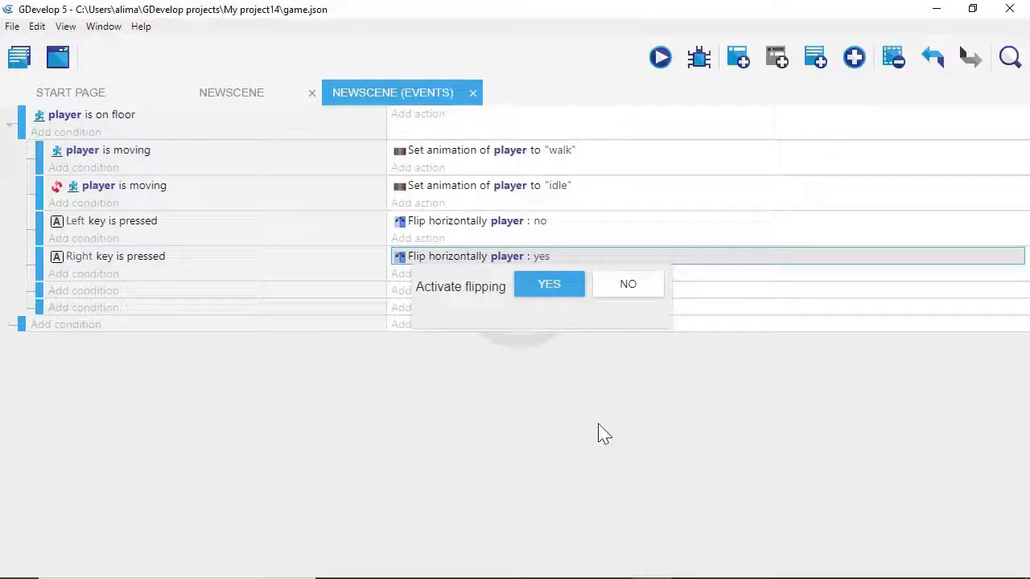
left_click(698, 418)
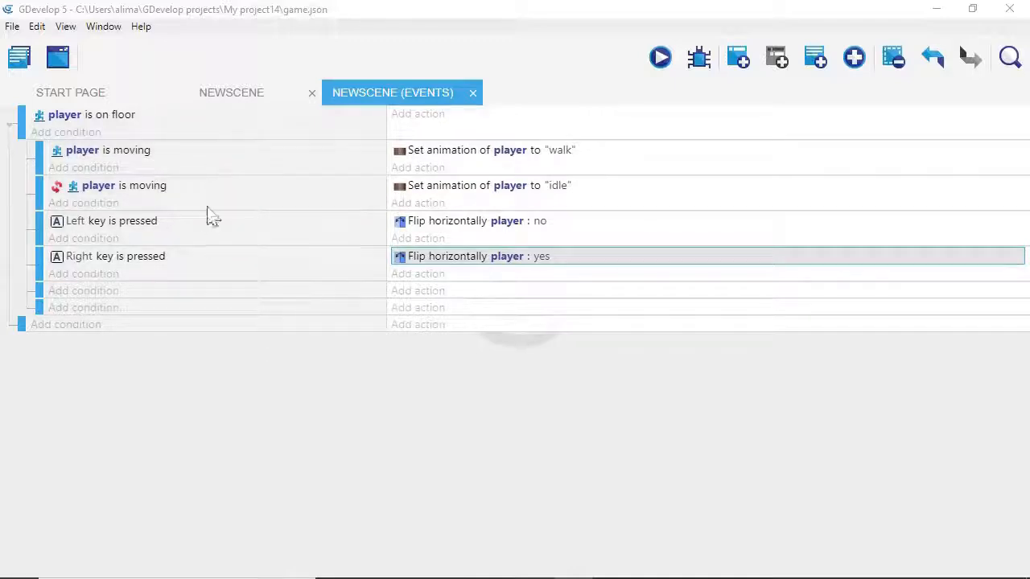
Step: Add the platform behavior condition "Is jumping" for the player to the empty top-level event
left_click(85, 331)
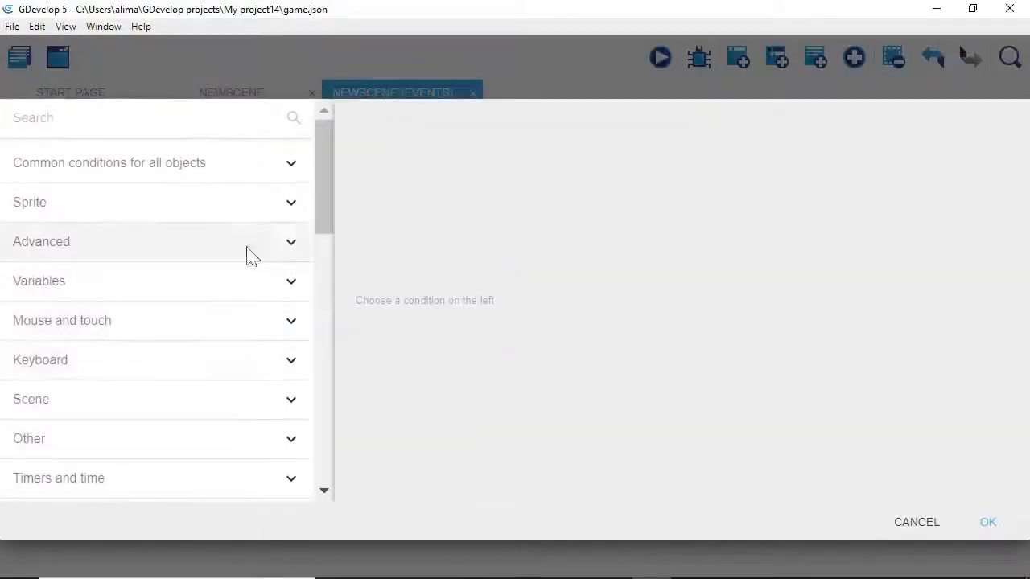
left_click_drag(323, 212, 315, 322)
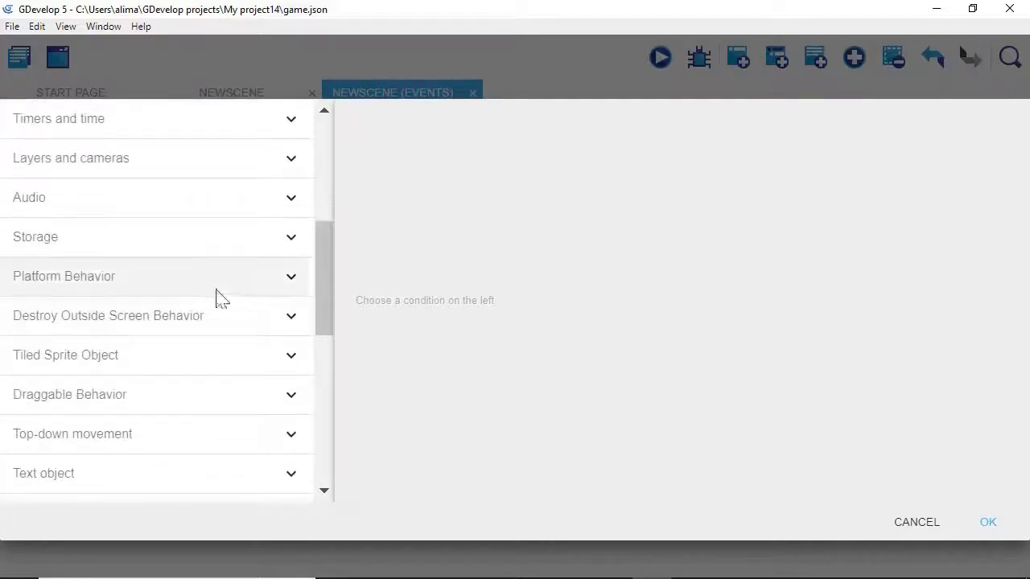
left_click(186, 278)
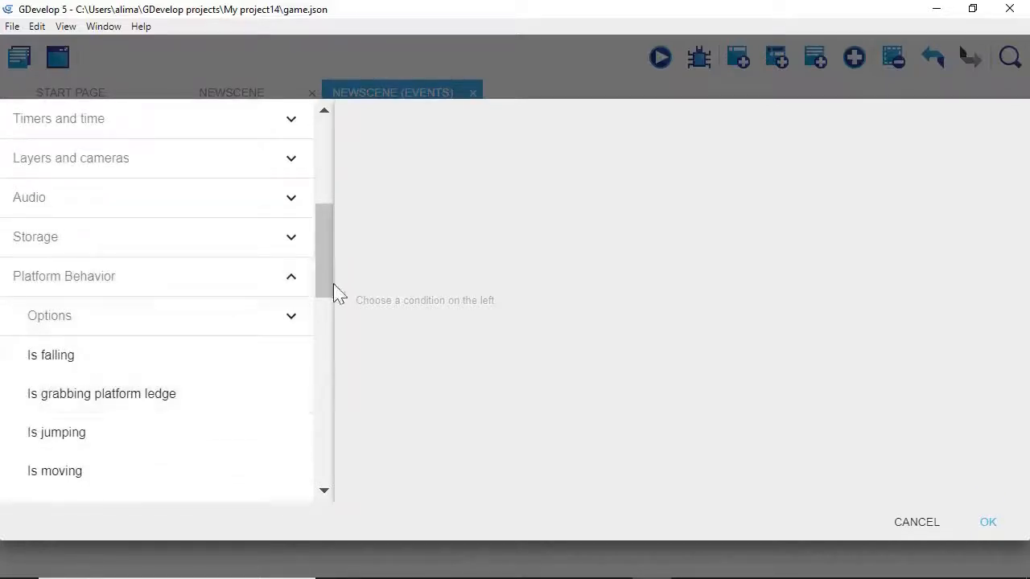
left_click_drag(328, 292, 325, 317)
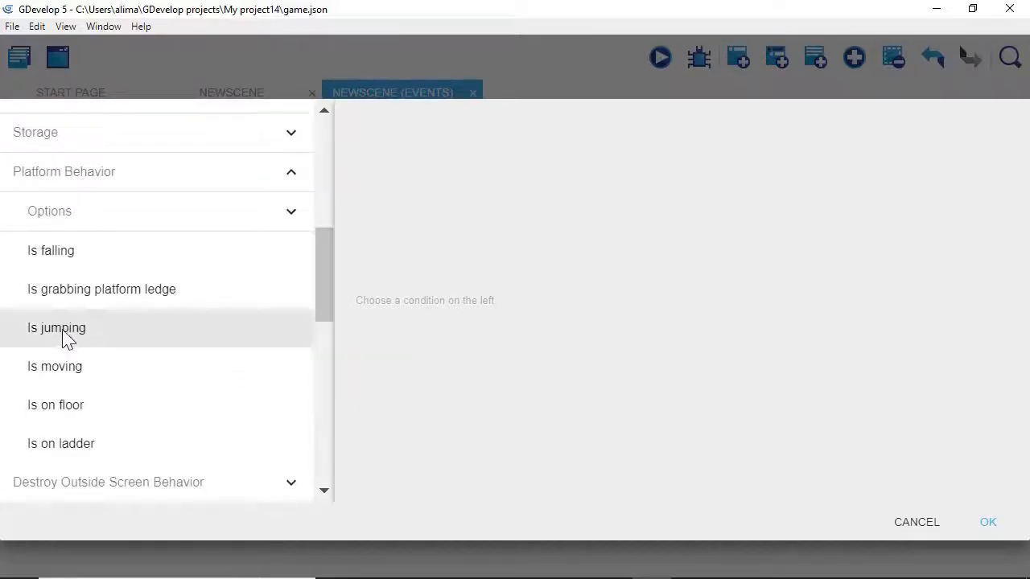
left_click(151, 340)
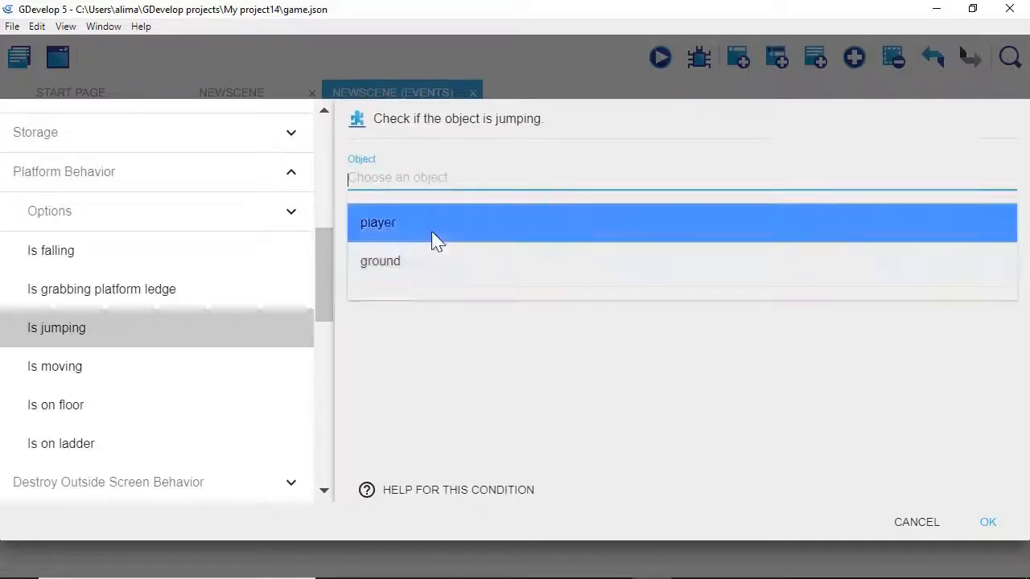
left_click(427, 225)
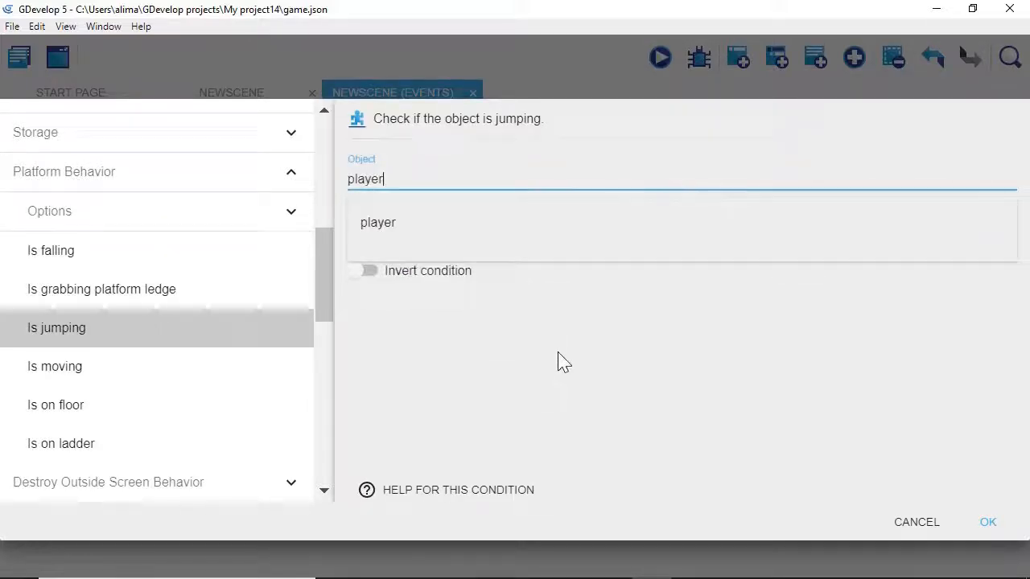
left_click(557, 352)
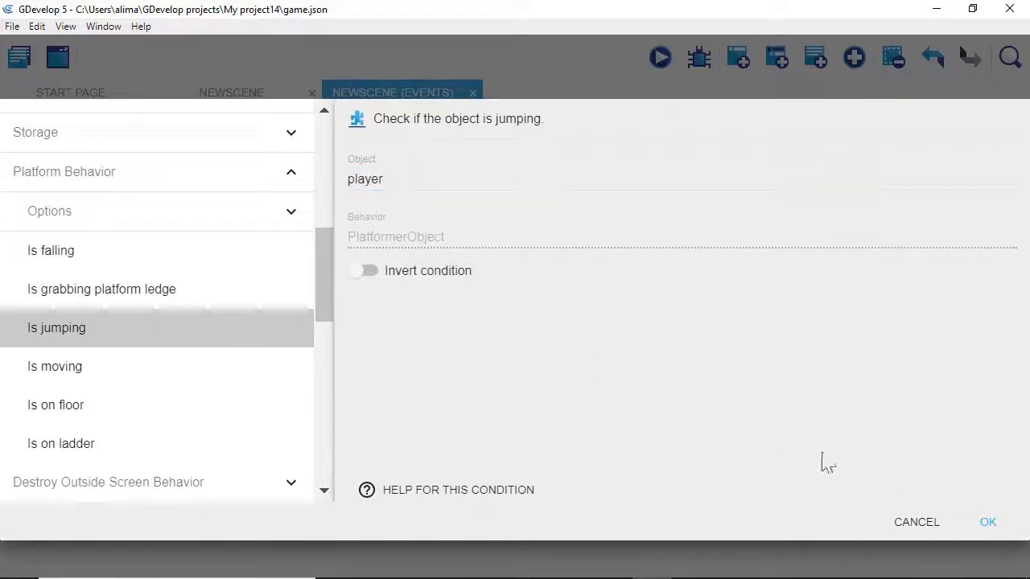
left_click(987, 523)
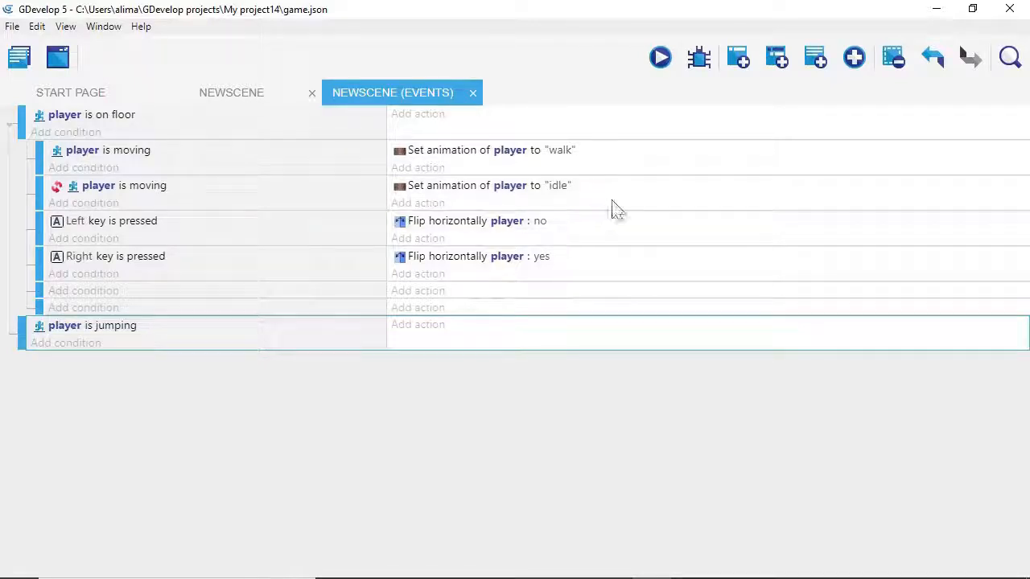
Step: Copy the player's "idle" animation action into the actions of the jumping event
left_click(613, 193)
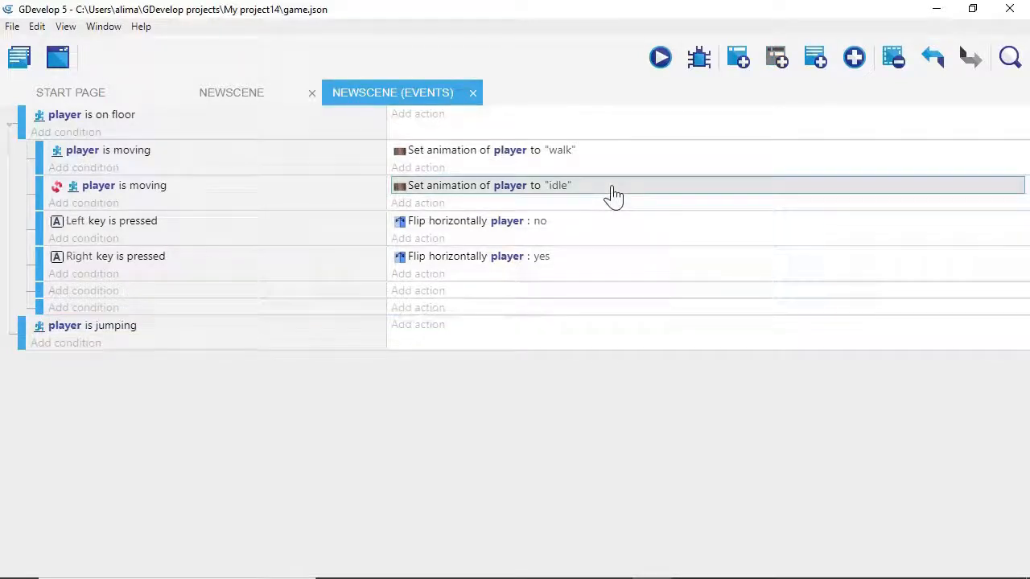
right_click(613, 193)
left_click(646, 199)
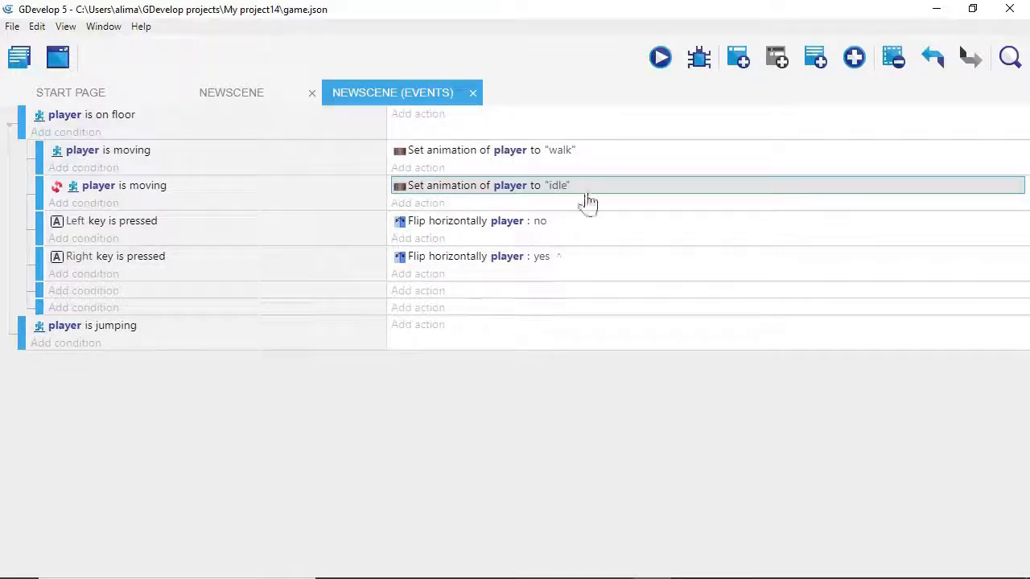
right_click(436, 332)
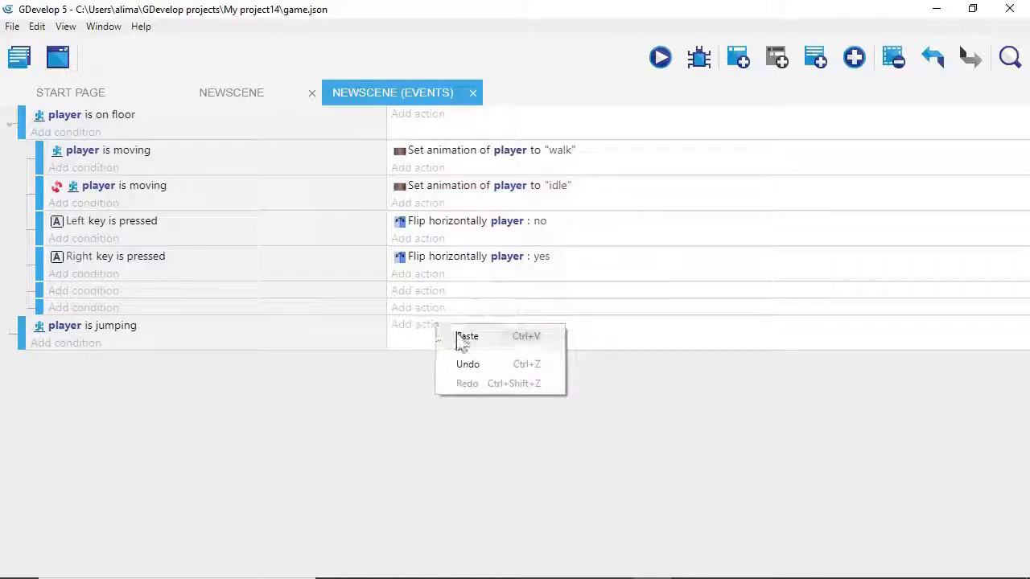
left_click(462, 337)
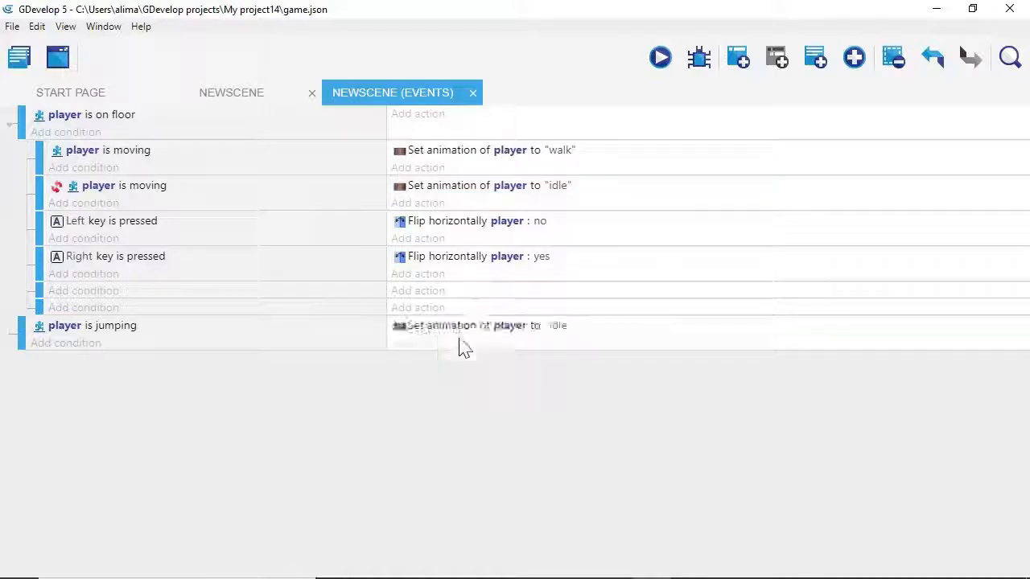
Step: Set the animation name in the jumping event's action to "jump"
left_click(560, 326)
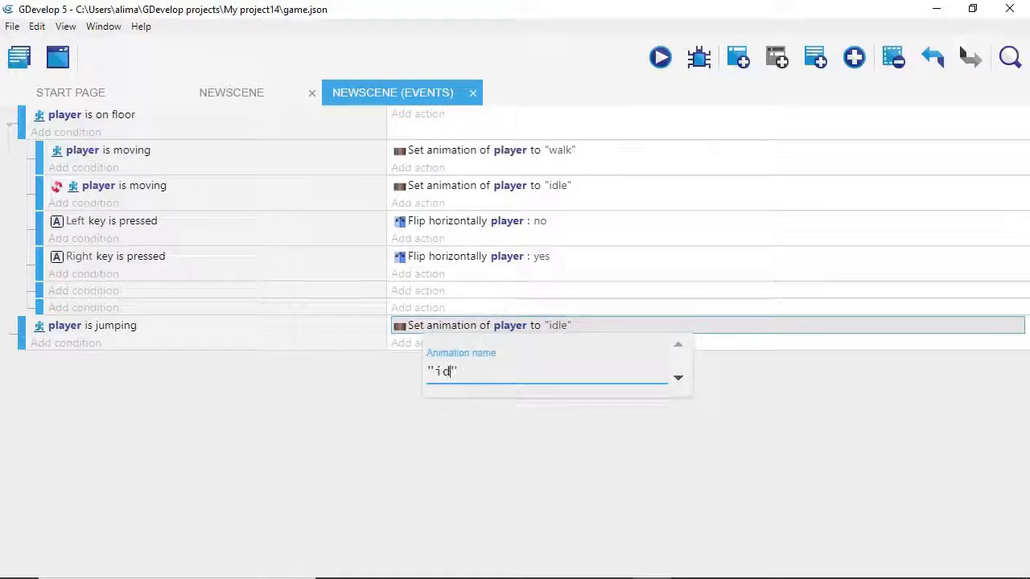
type("jump")
key("Return")
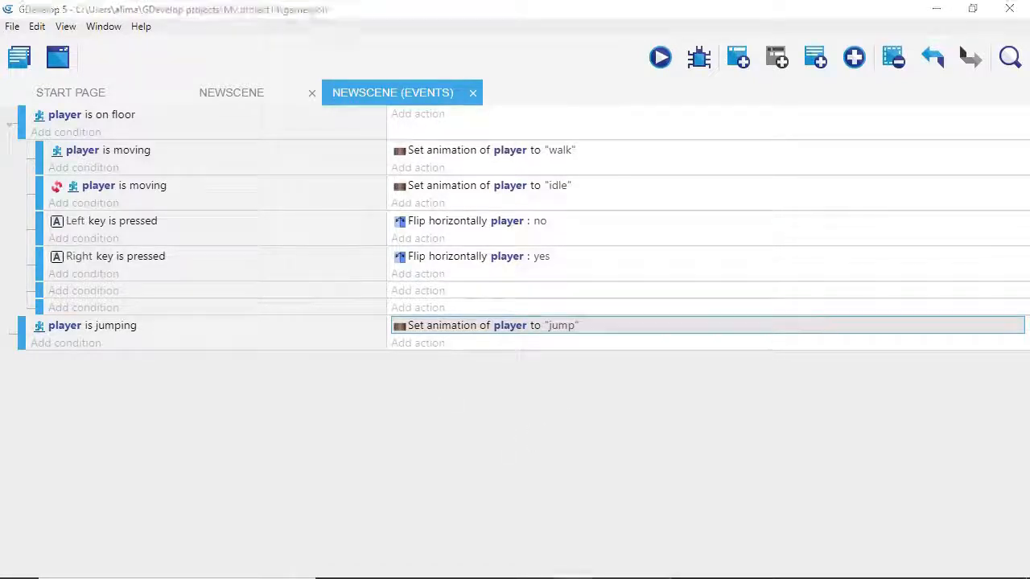
Step: Preview the game in a maximized window and walk the player left and right to check the walk animation and flipping
left_click(660, 58)
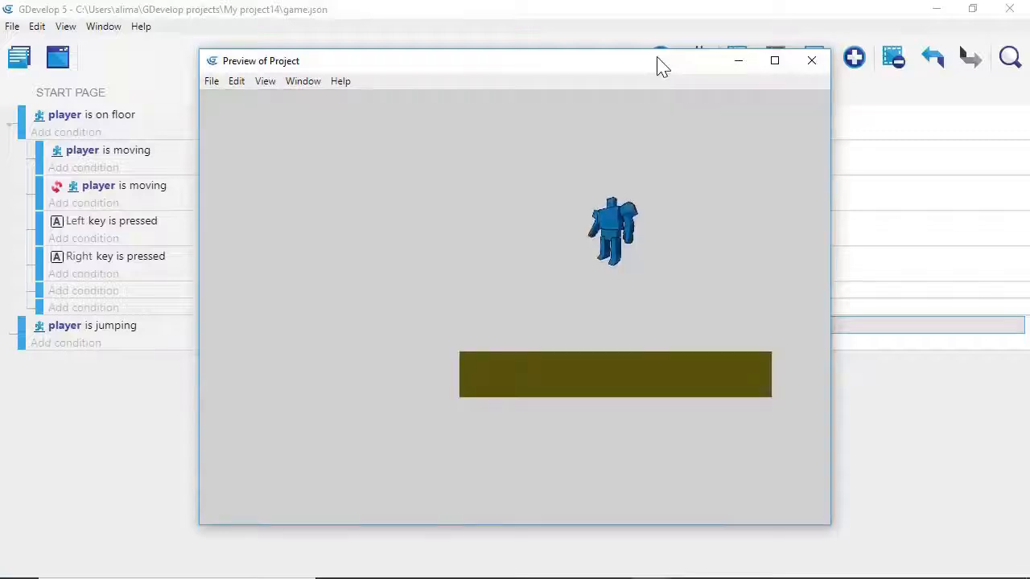
left_click(775, 61)
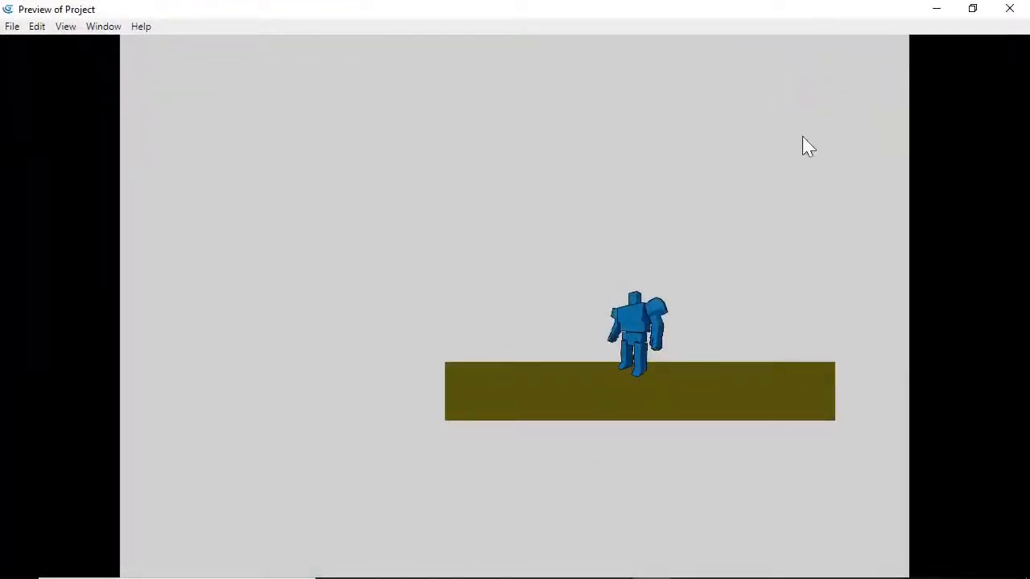
key("Left")
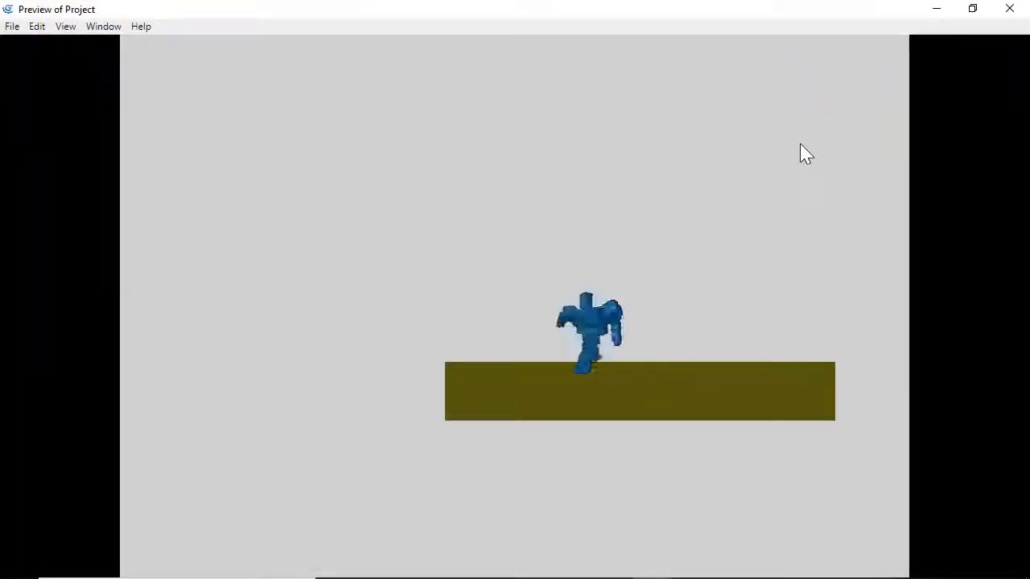
key("Right")
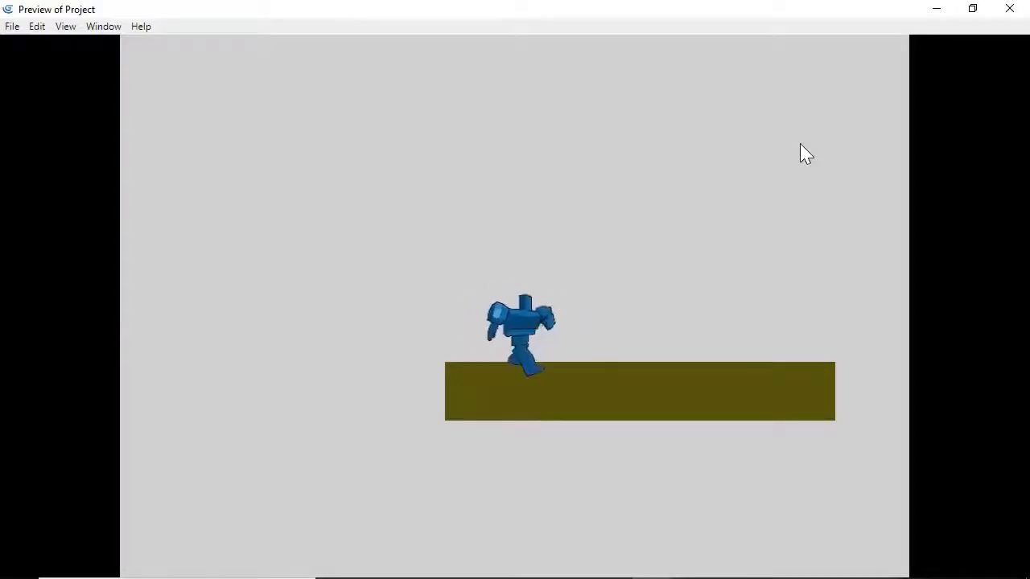
key("Left")
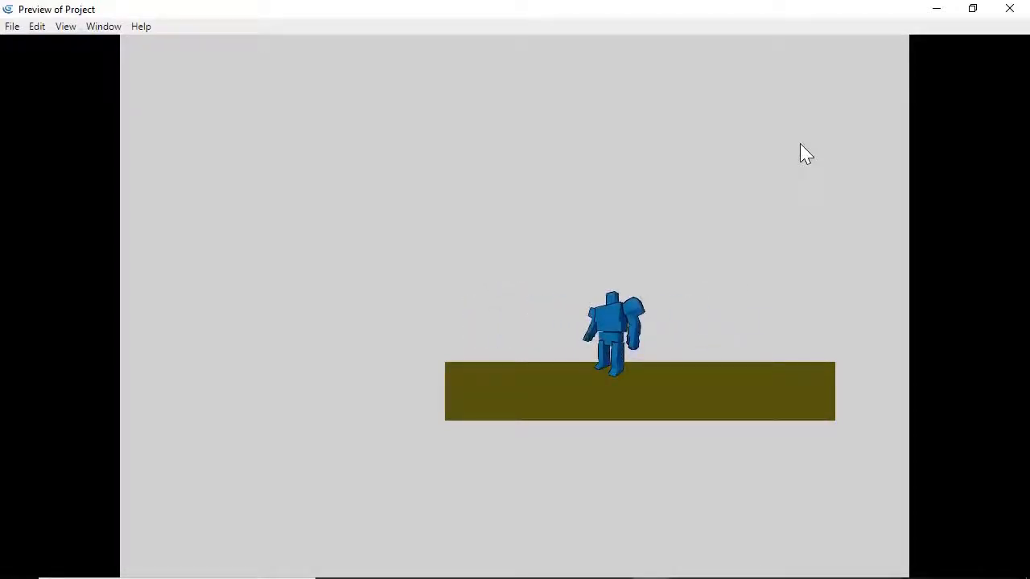
key("Left")
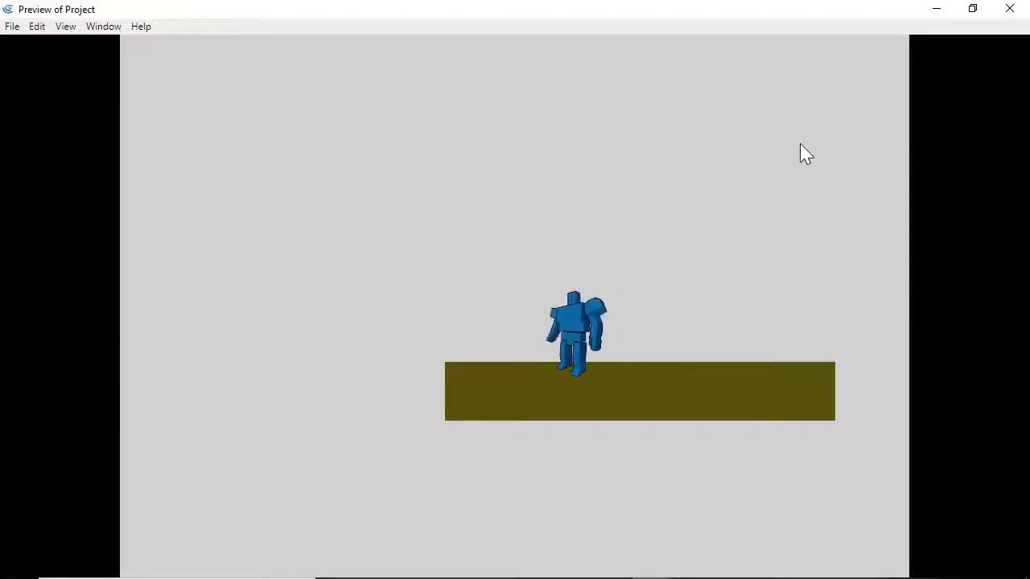
key("Right")
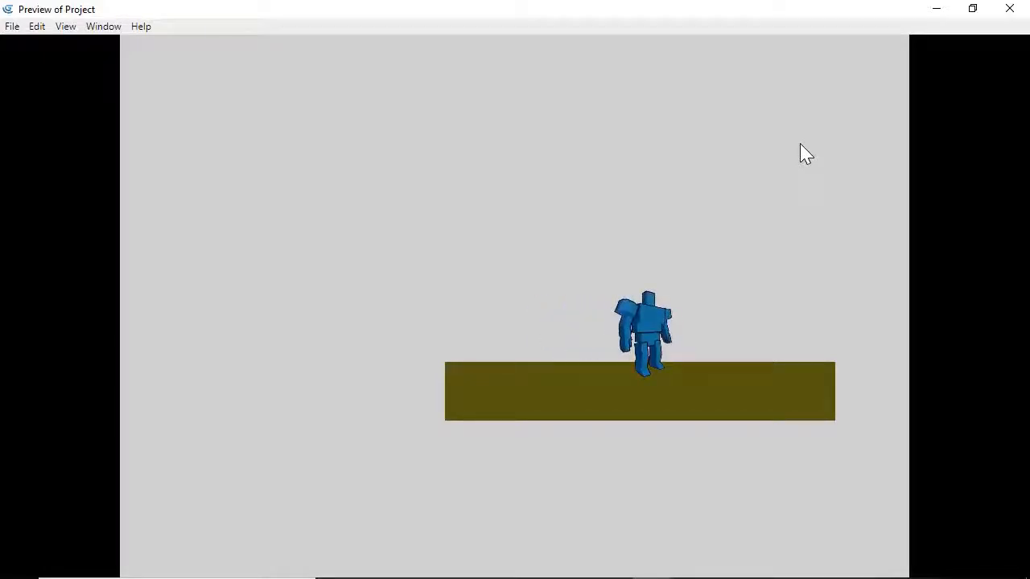
Step: Make the player jump repeatedly while moving both ways to check the jump animation, and close the preview
key("space")
key("space")
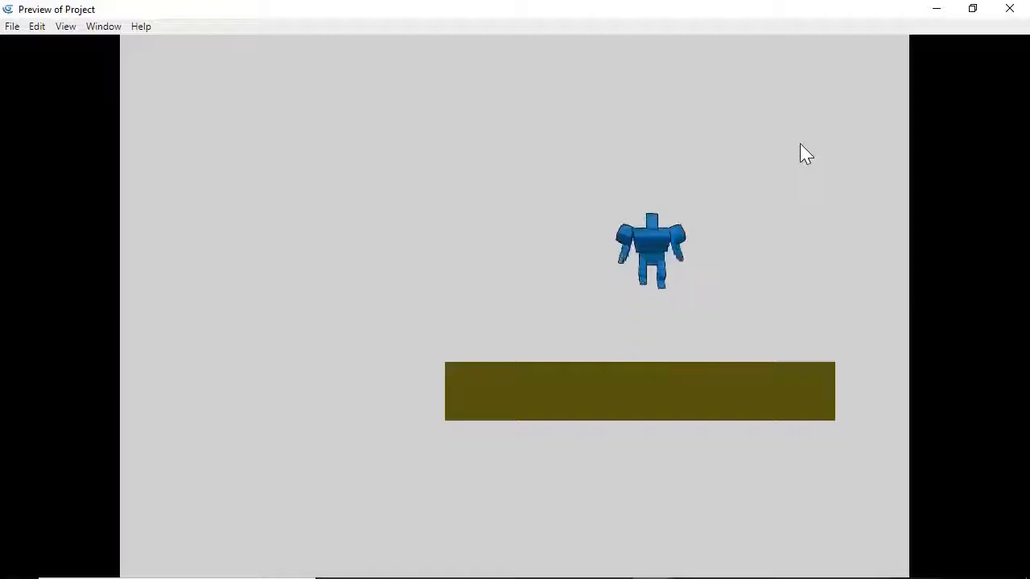
key("Left")
key("space")
key("Right")
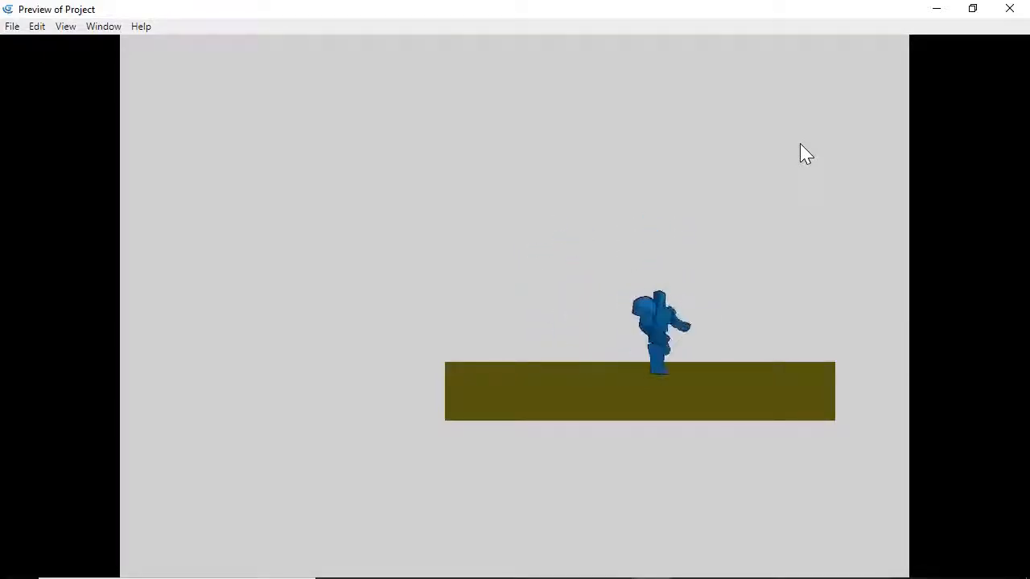
key("space")
key("Left")
key("space")
key("Right")
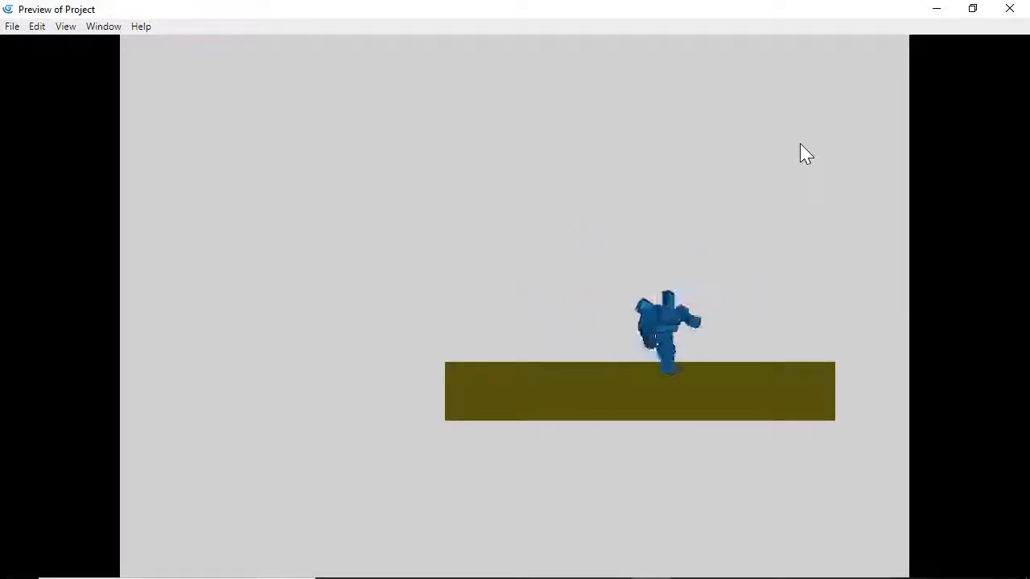
key("space")
key("Left")
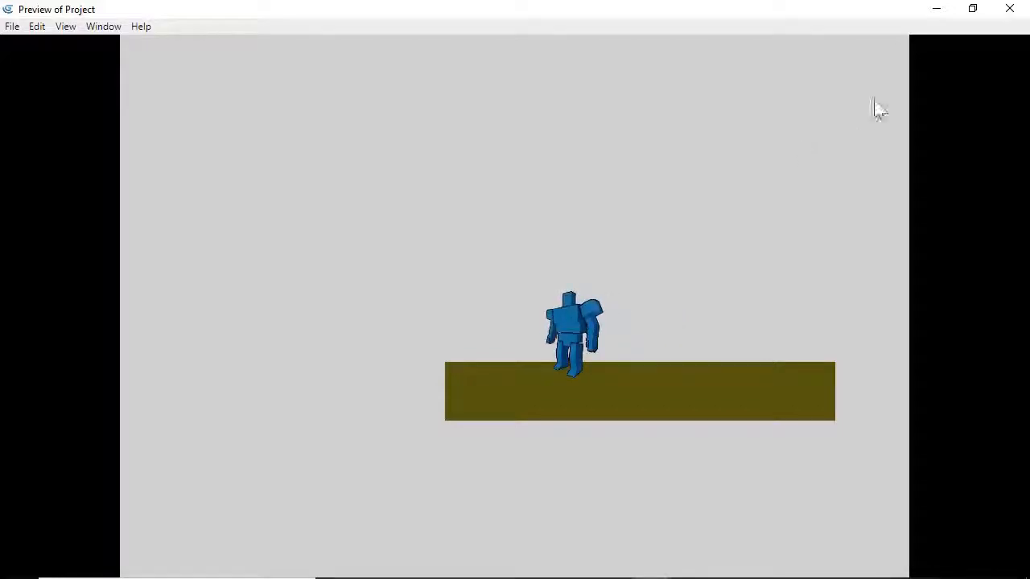
left_click(1011, 10)
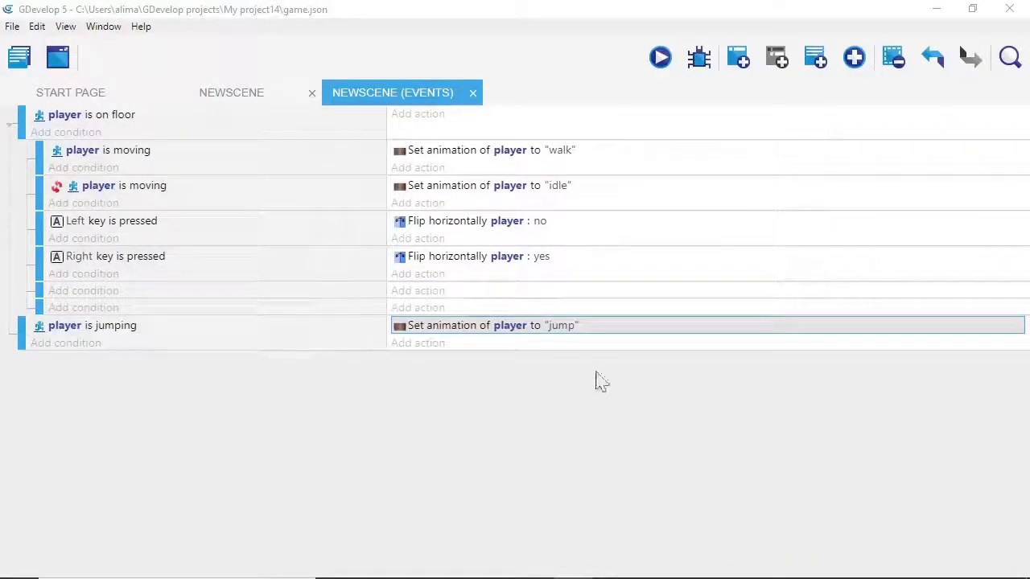
Step: Add a comment below the jumping event and collapse the sub-events of the on-floor event
left_click(613, 348)
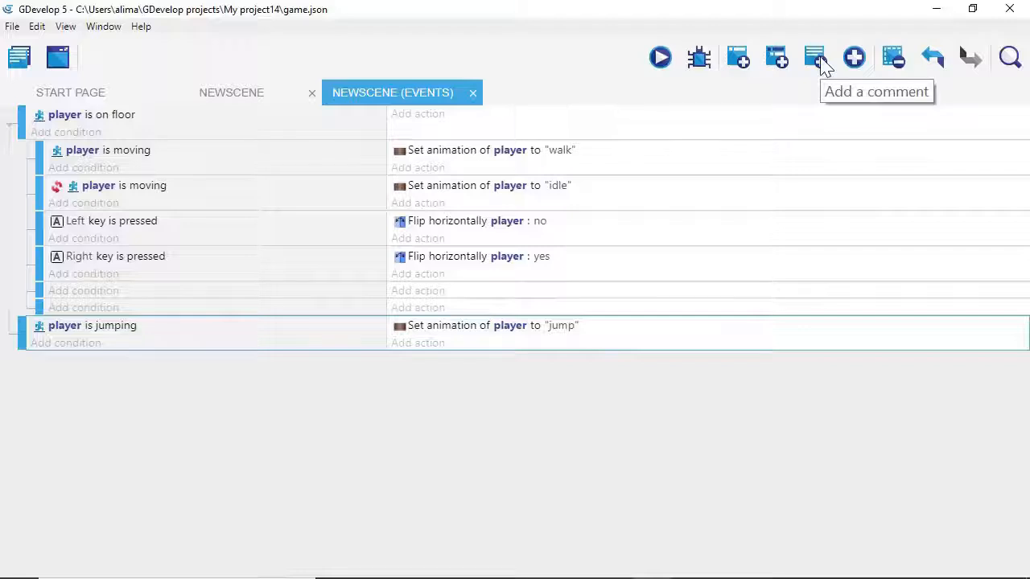
left_click(815, 58)
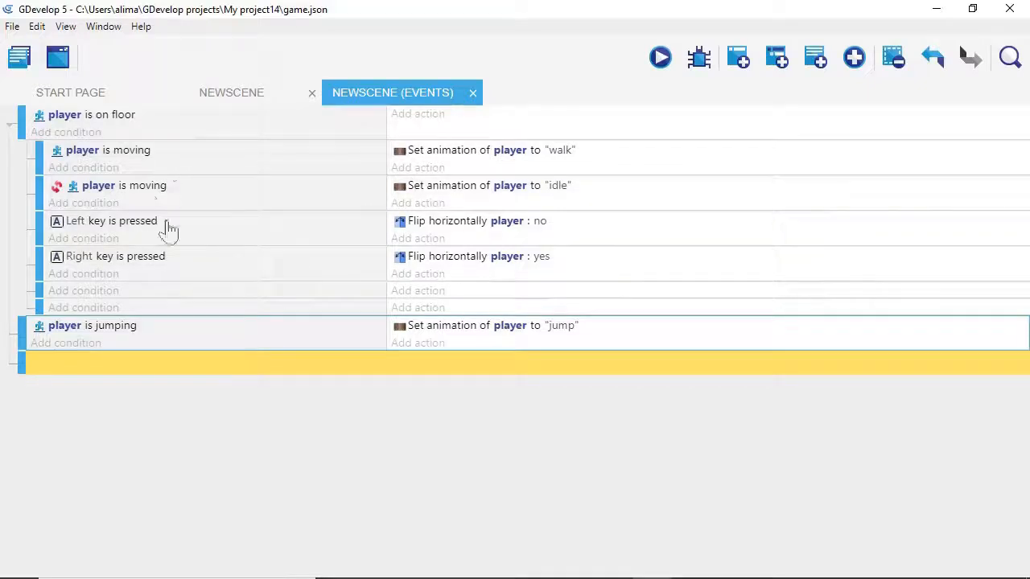
left_click(10, 126)
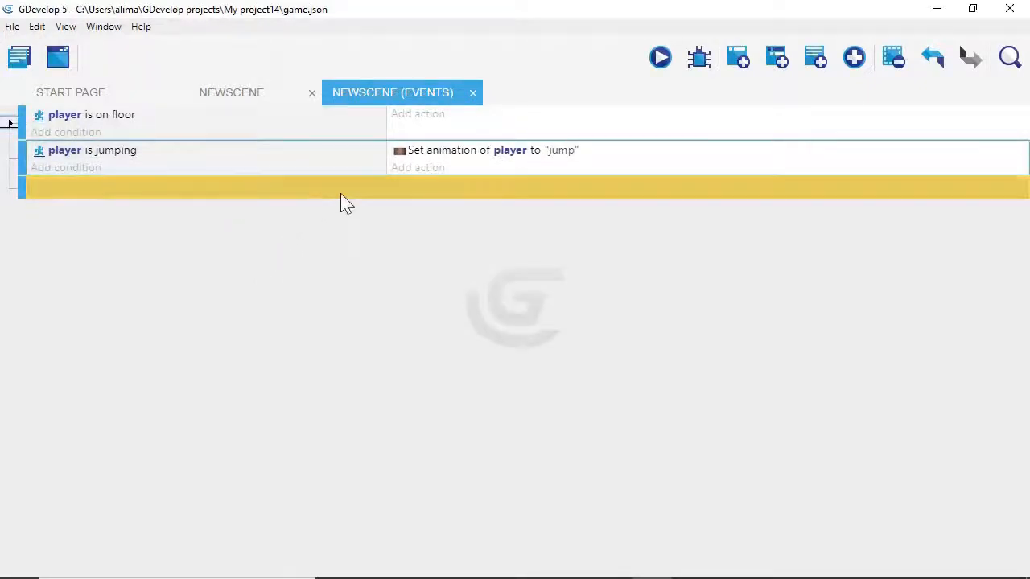
Step: Add a new empty event below the blank comment and select it
left_click(442, 198)
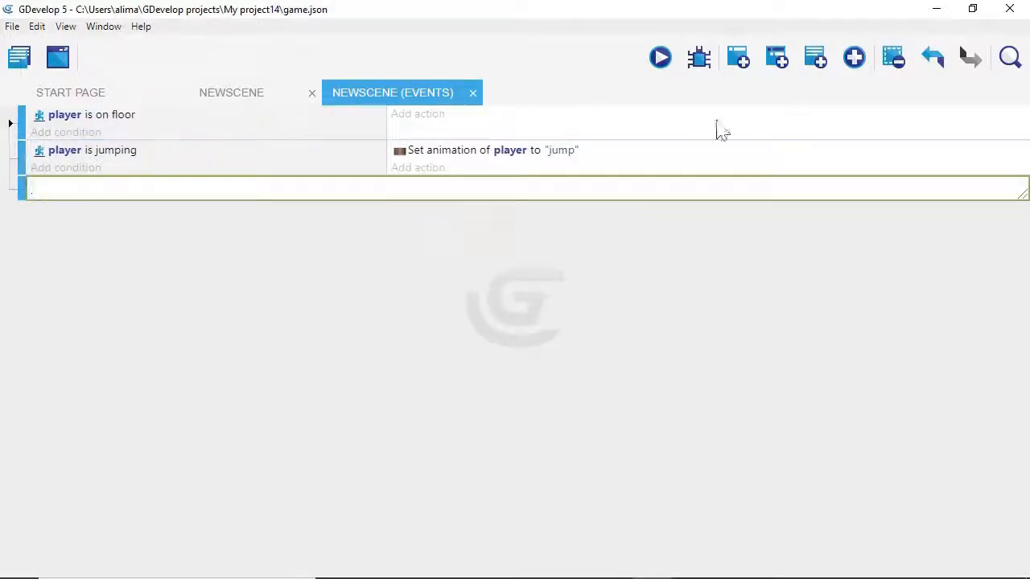
left_click(742, 69)
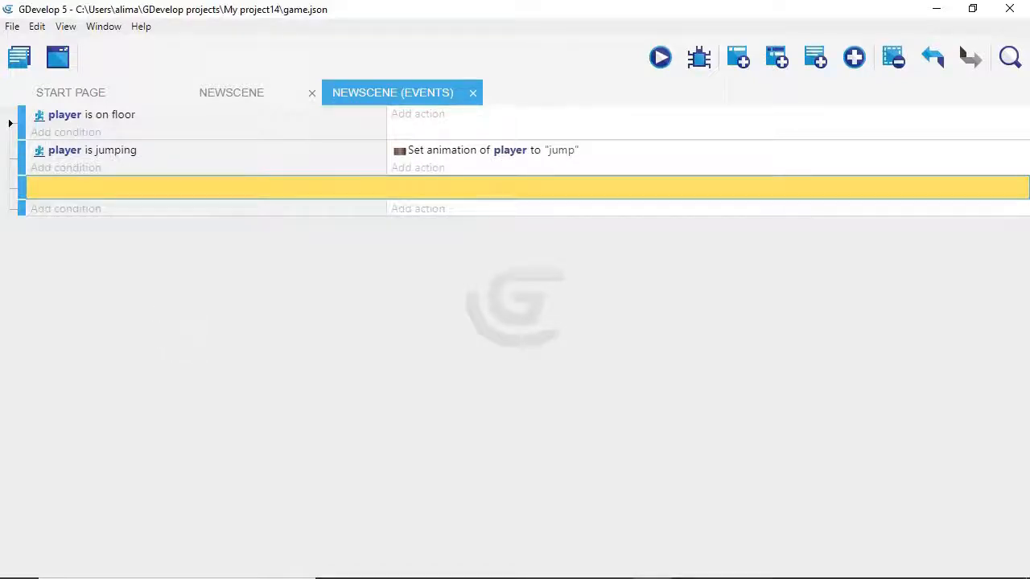
left_click(611, 209)
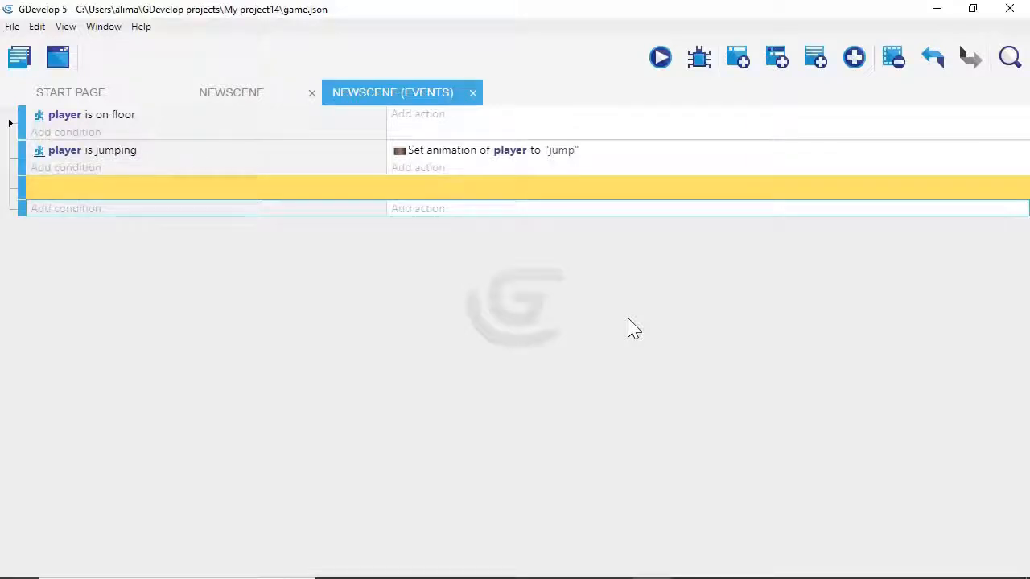
Step: In NewScene, move the player higher and raise the ground platform to about X 372, Y 210
left_click(253, 98)
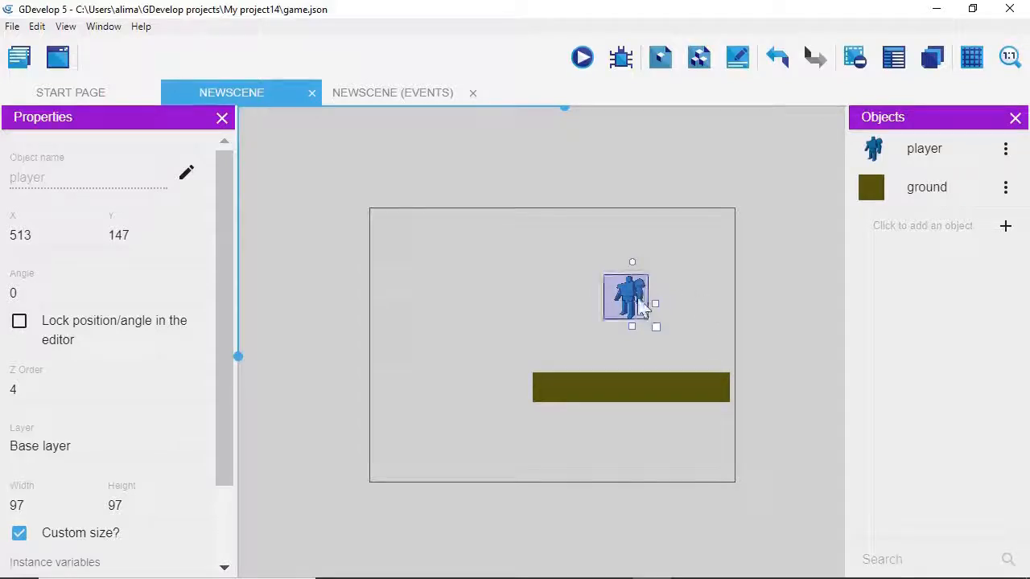
left_click_drag(641, 309, 634, 270)
left_click_drag(655, 396, 663, 325)
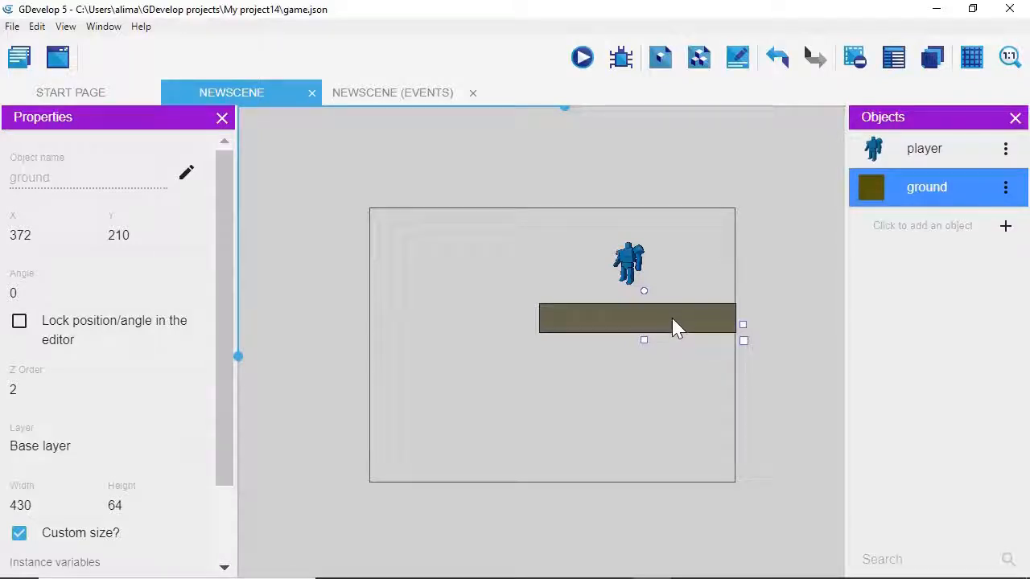
Step: Duplicate the ground platform and place the copy below the original at about X 368, Y 442
right_click(675, 328)
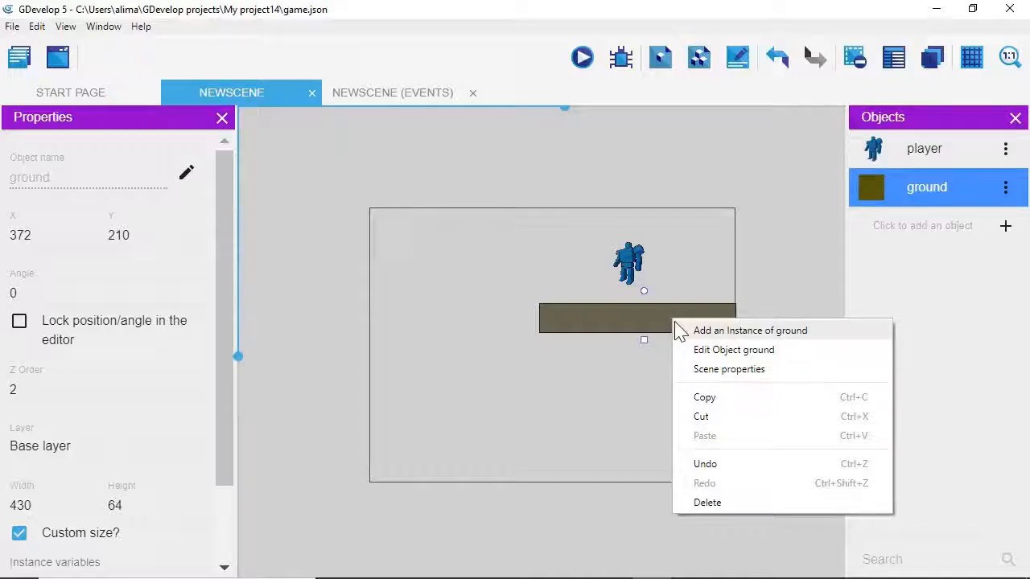
left_click(737, 398)
right_click(618, 400)
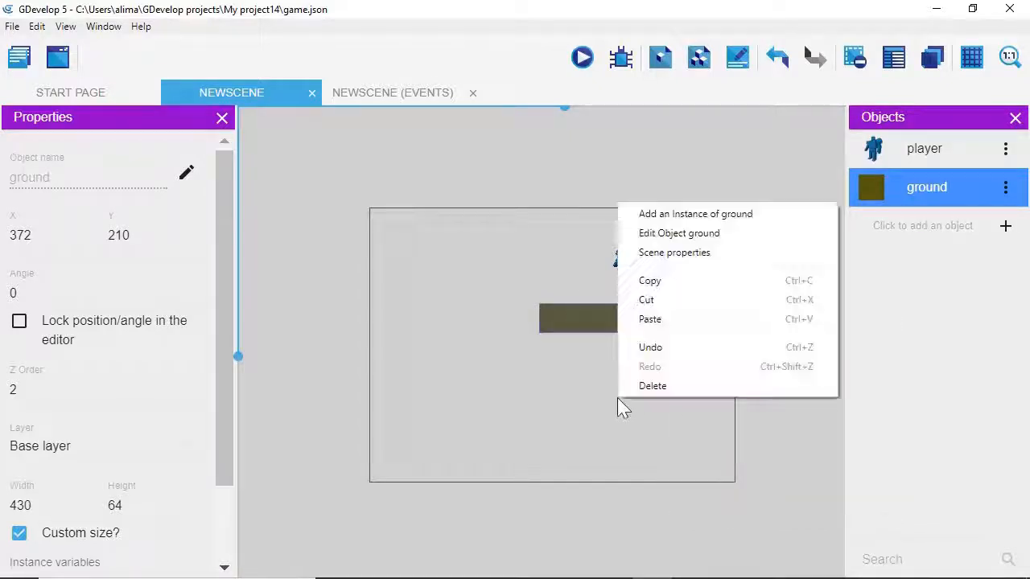
left_click(680, 322)
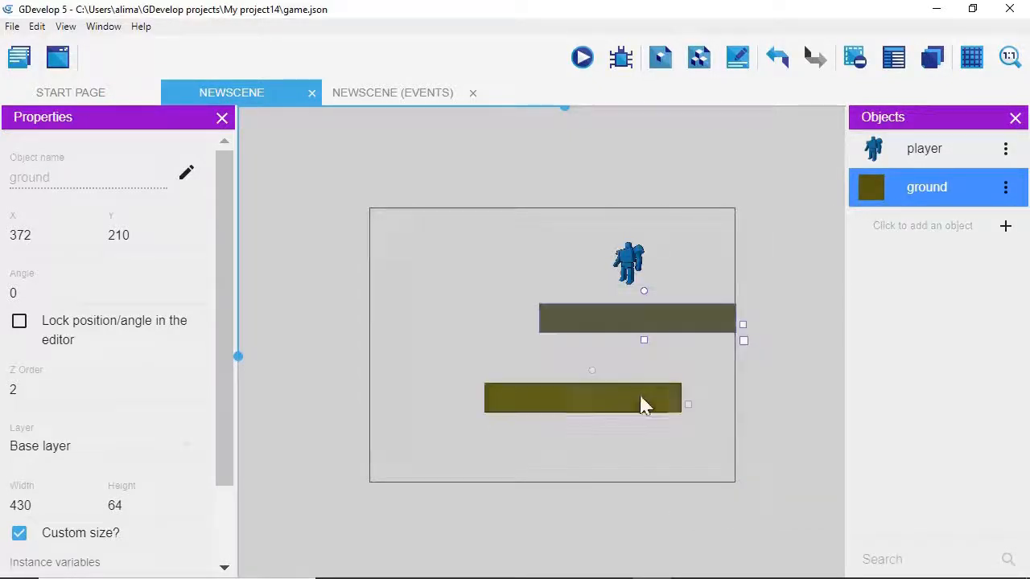
left_click_drag(644, 404, 695, 432)
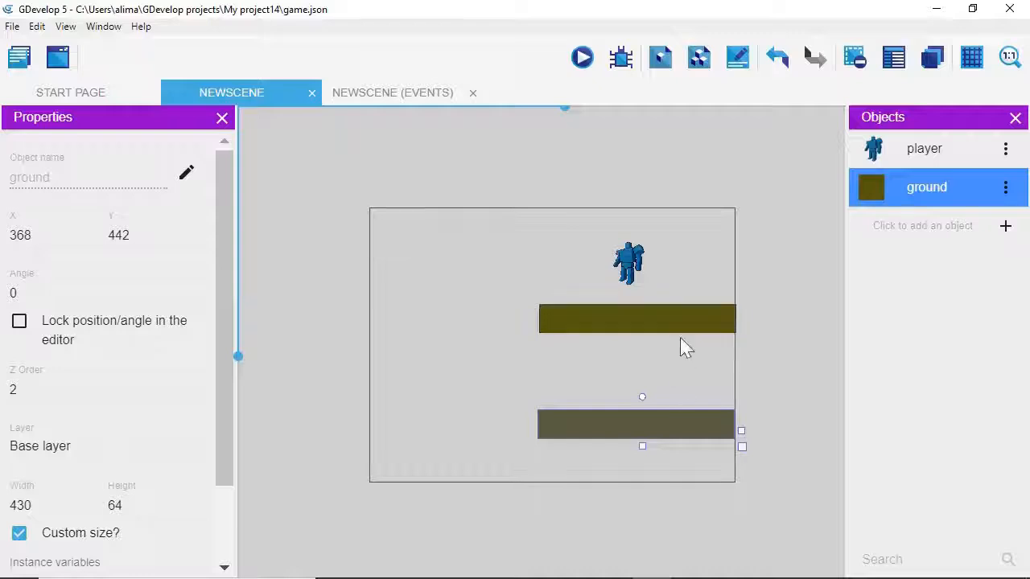
left_click(804, 314)
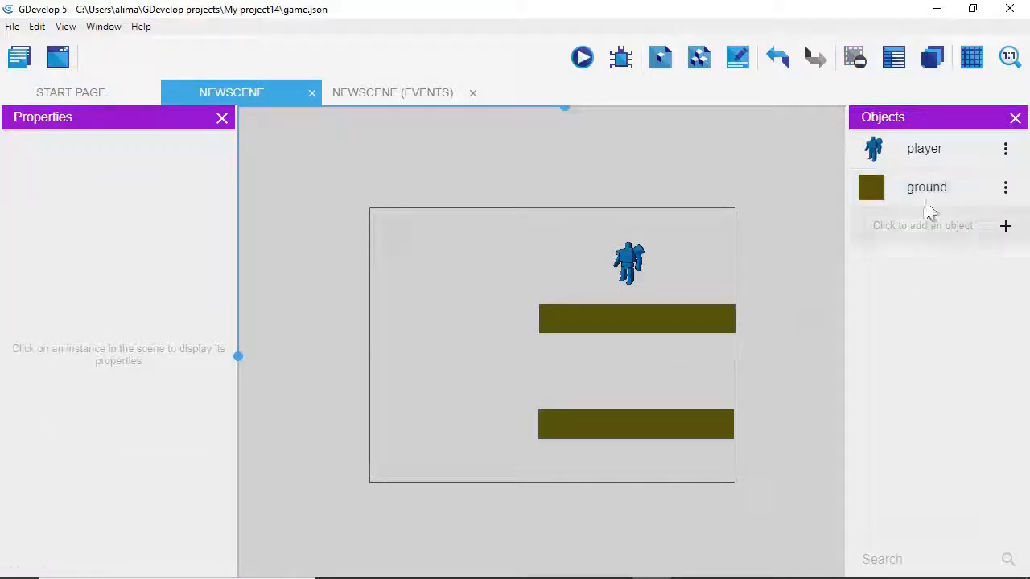
Step: Add a new Sprite object to the scene and name it water
left_click(1006, 227)
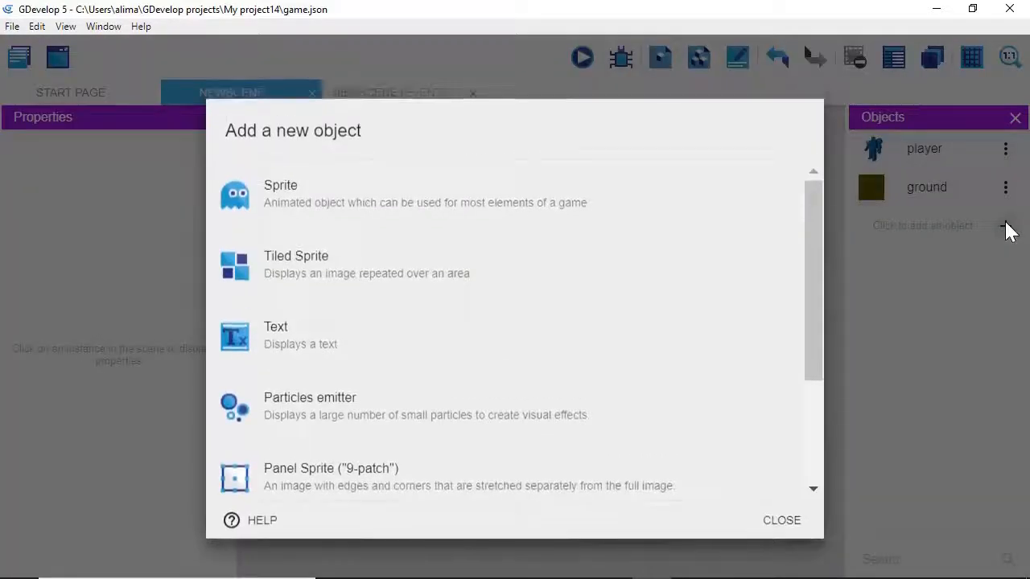
left_click(664, 210)
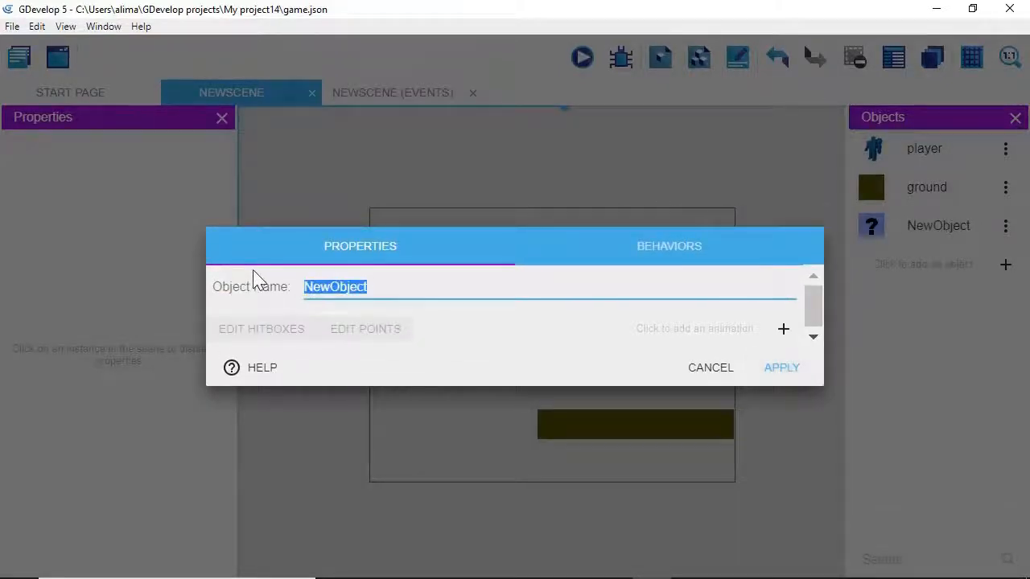
key("BackSpace")
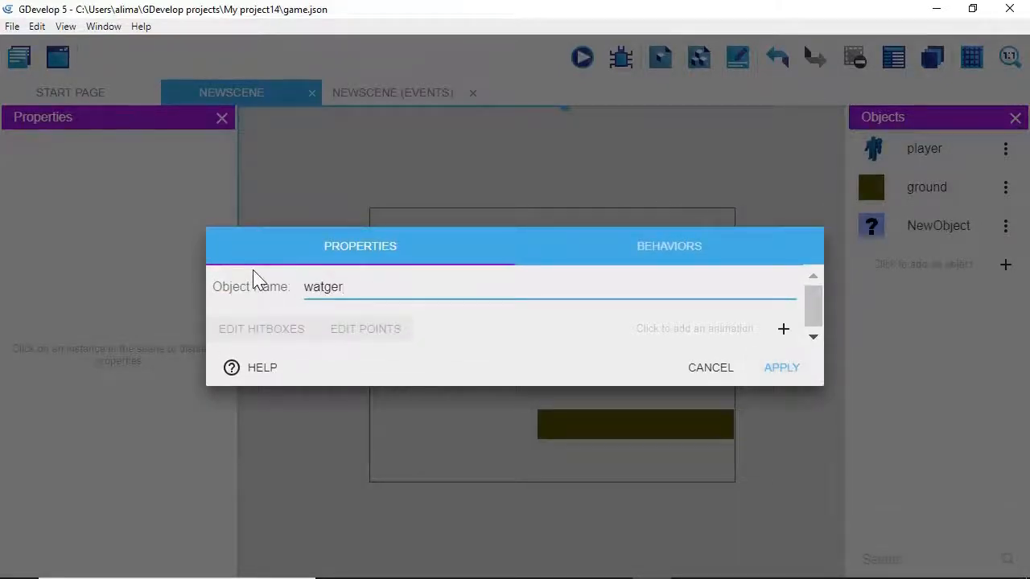
key("BackSpace")
key("BackSpace")
key("BackSpace")
key("BackSpace")
key("BackSpace")
key("BackSpace")
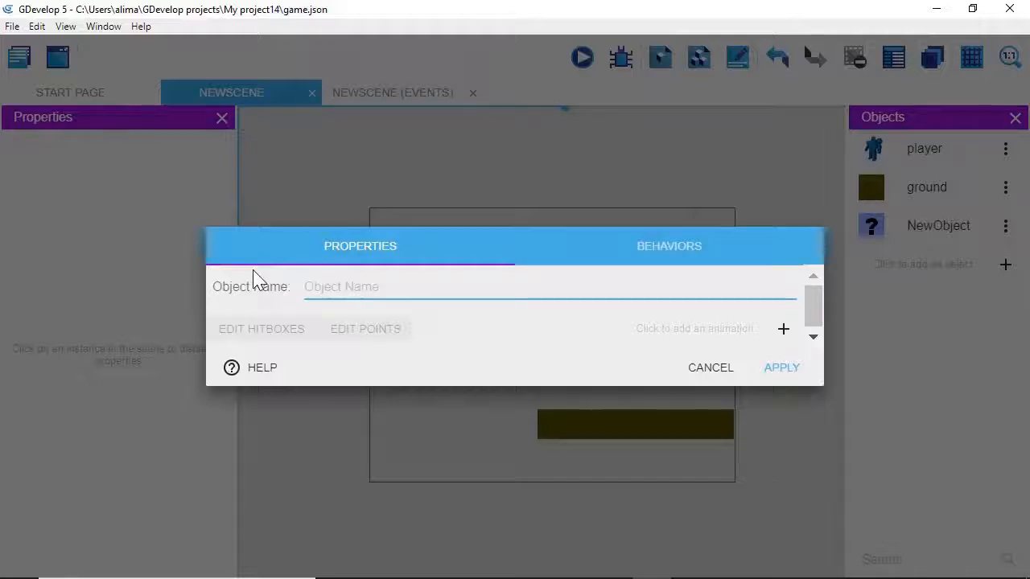
type("water")
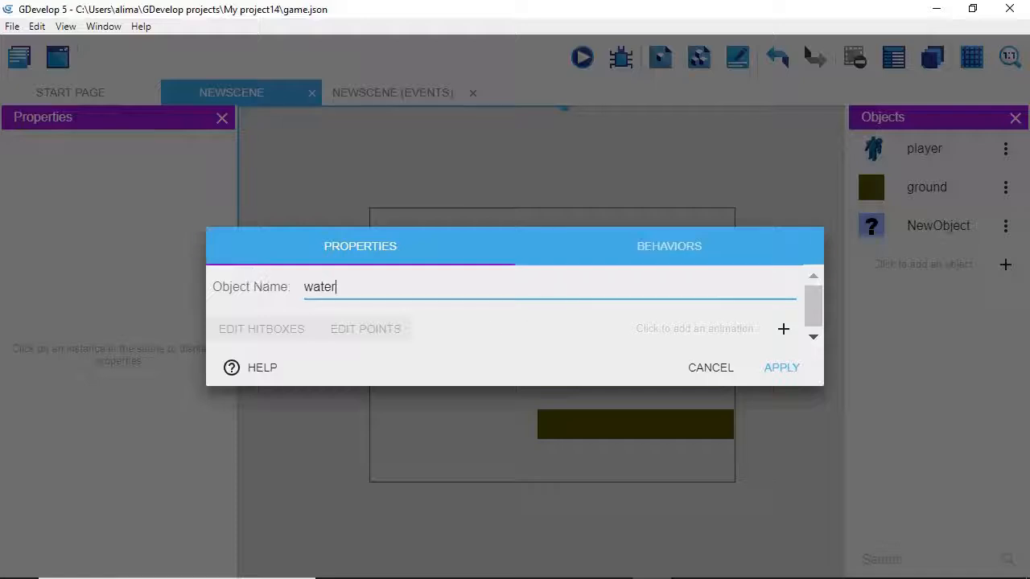
Step: Add an animation to the water object and fill its blank Piskel frame with a turquoise green
left_click(784, 332)
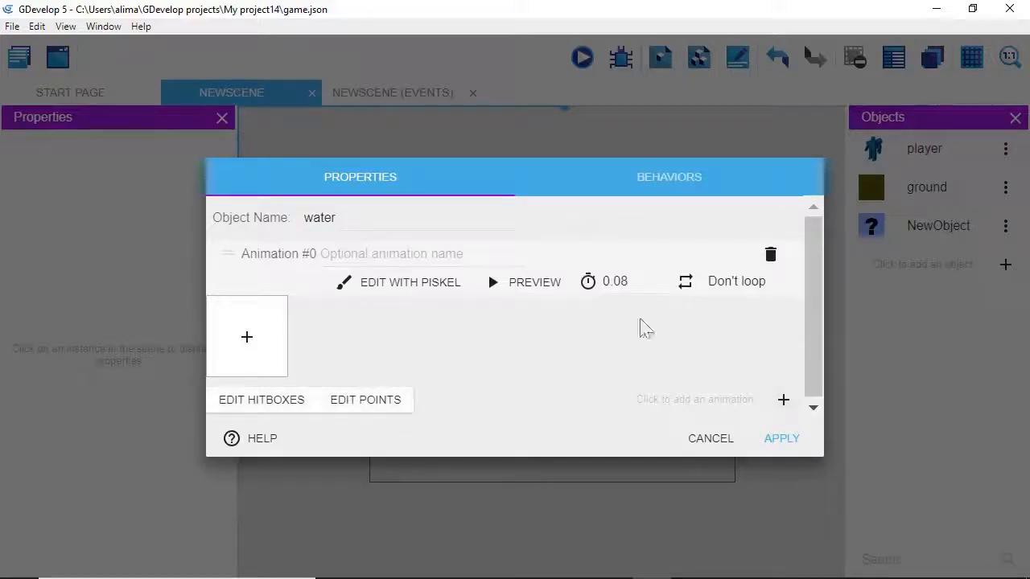
left_click(384, 284)
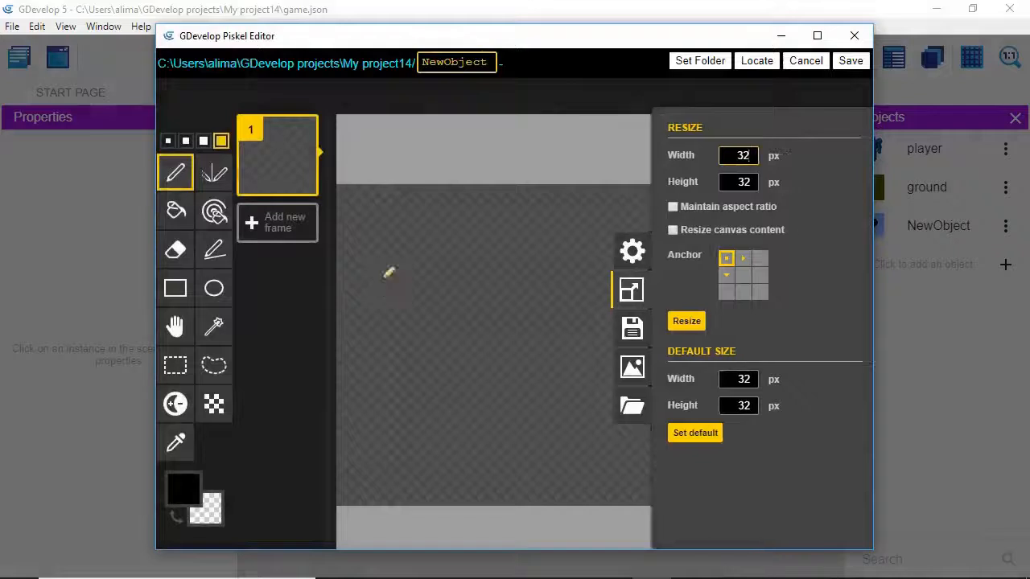
left_click(184, 488)
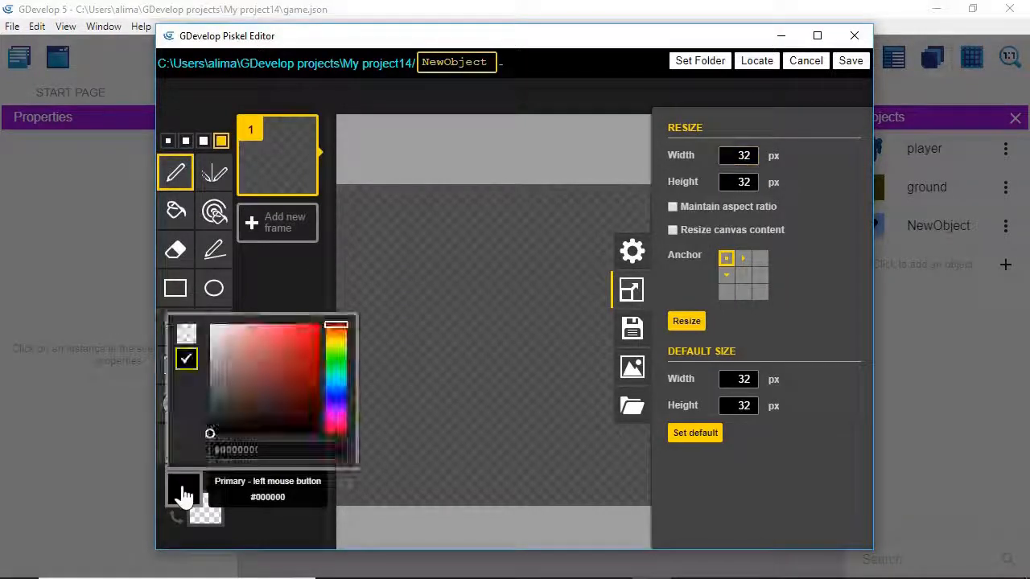
left_click(336, 379)
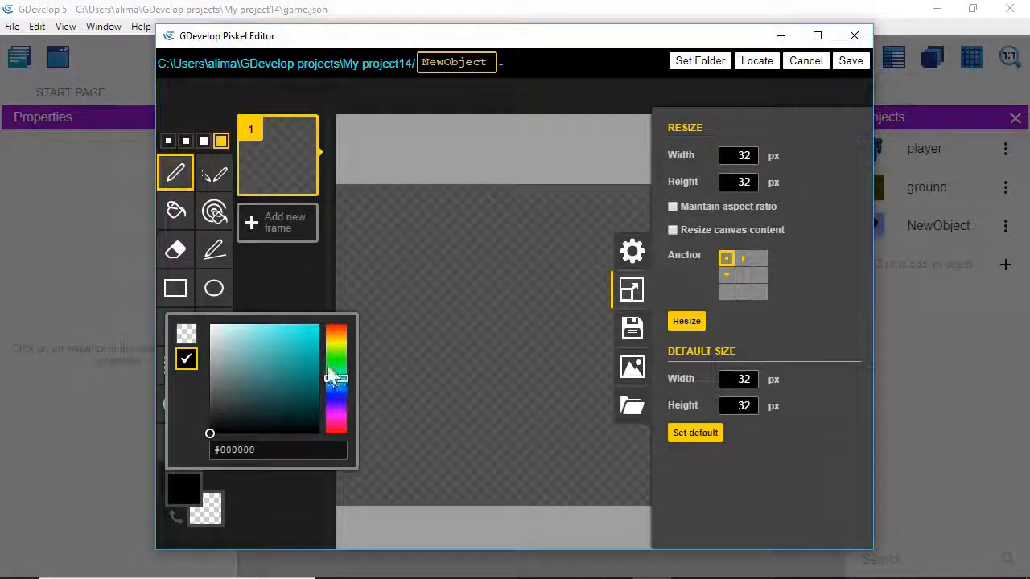
left_click_drag(332, 385, 334, 380)
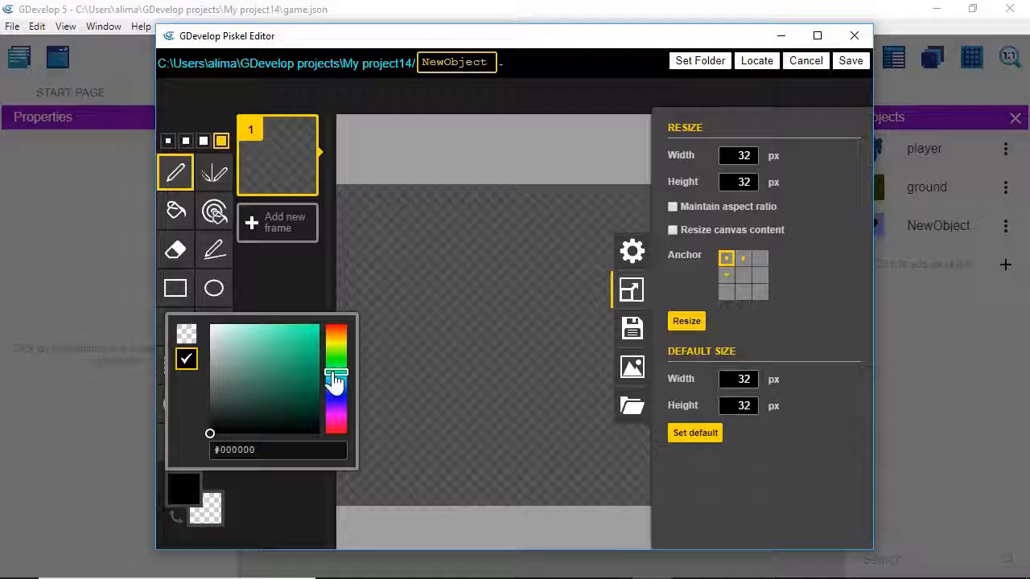
left_click(304, 337)
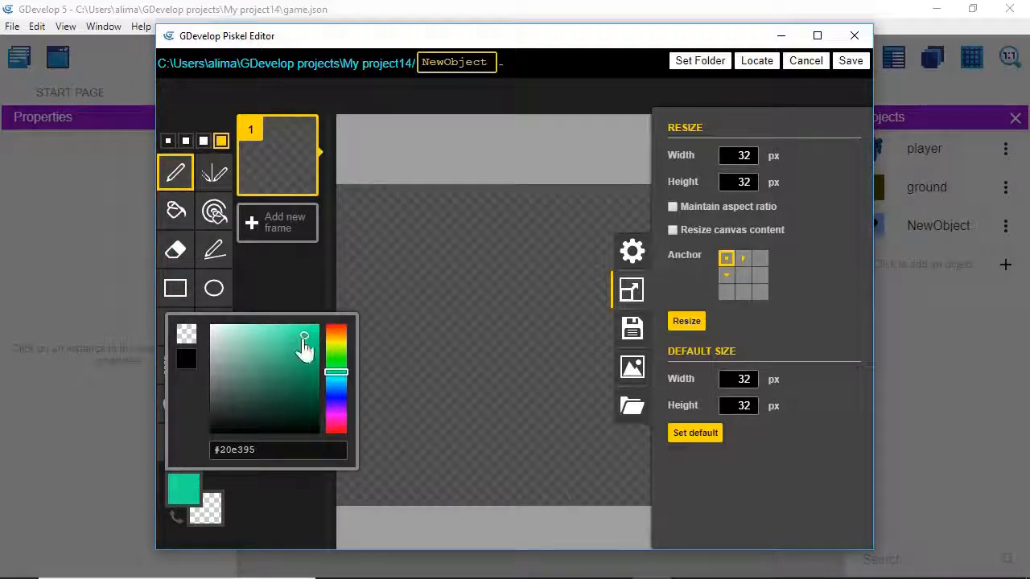
left_click(177, 210)
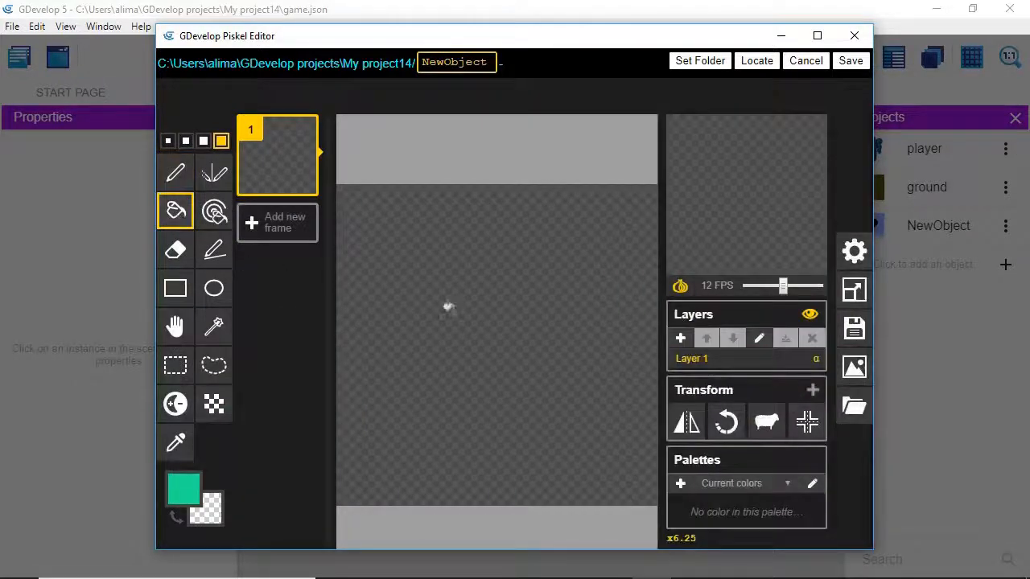
left_click(448, 307)
Step: Name the green image water, save it to the animation, and apply the water object's settings
left_click_drag(487, 62, 406, 60)
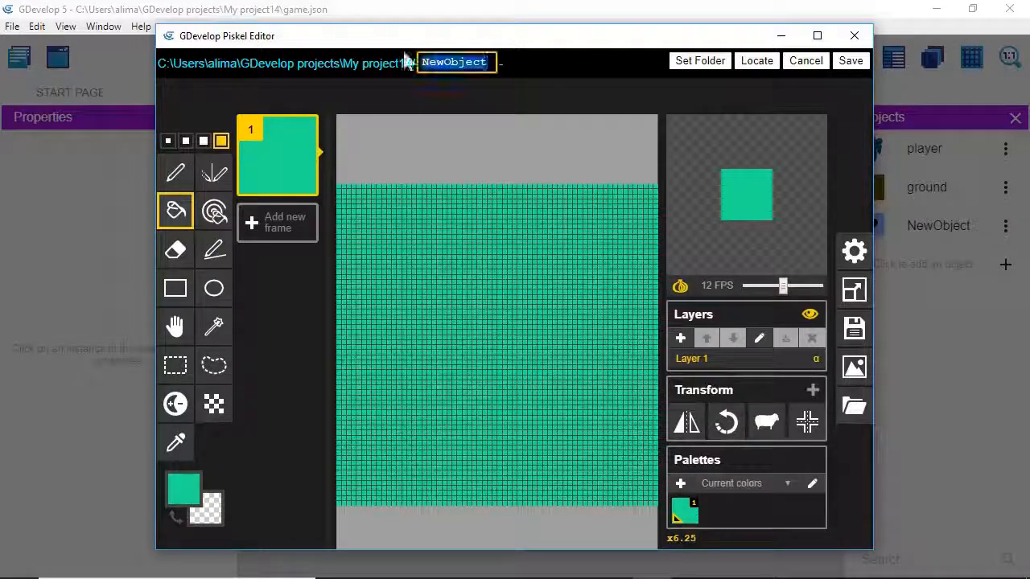
key("BackSpace")
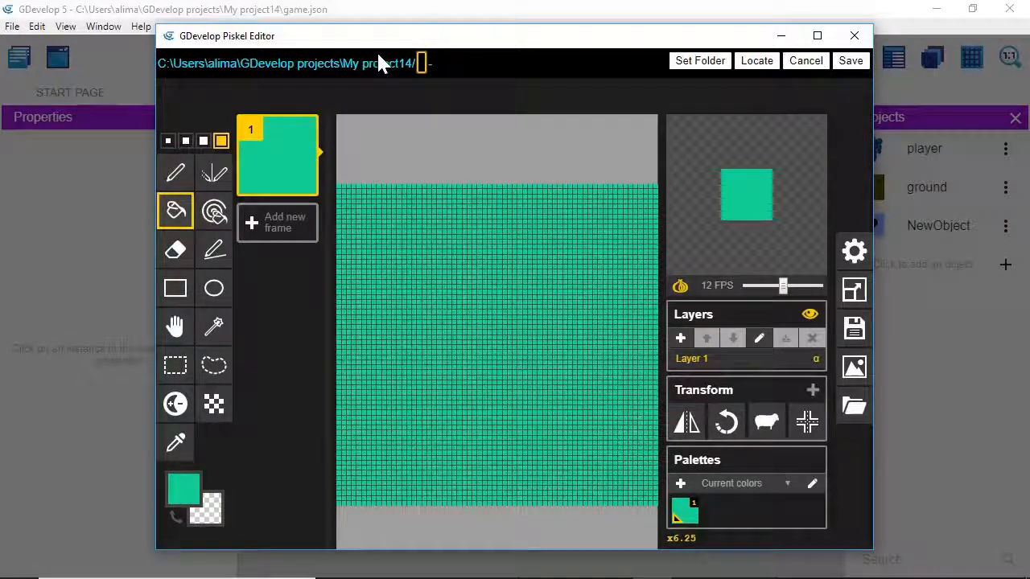
type("w")
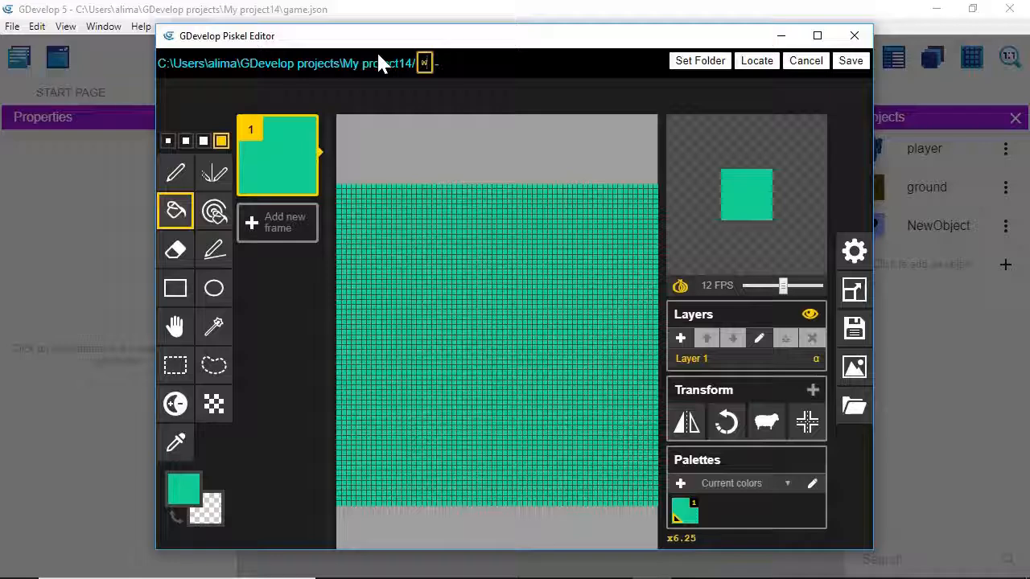
type("ater")
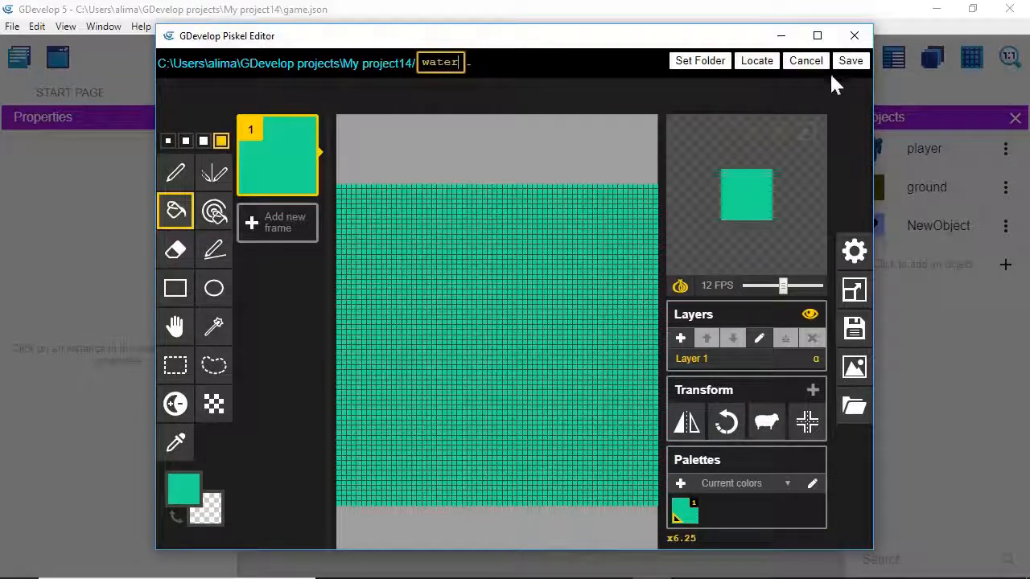
left_click(849, 63)
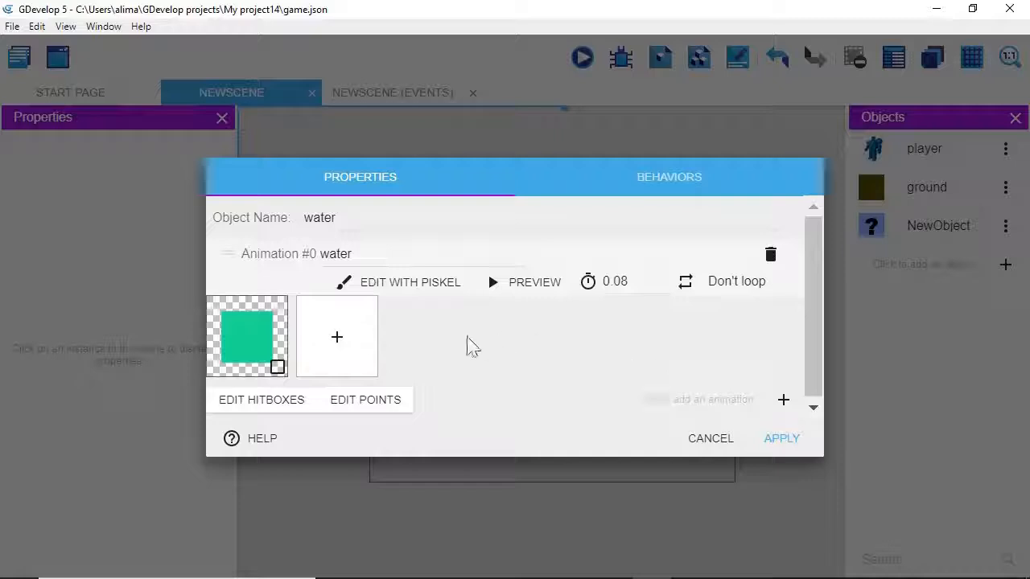
left_click(770, 443)
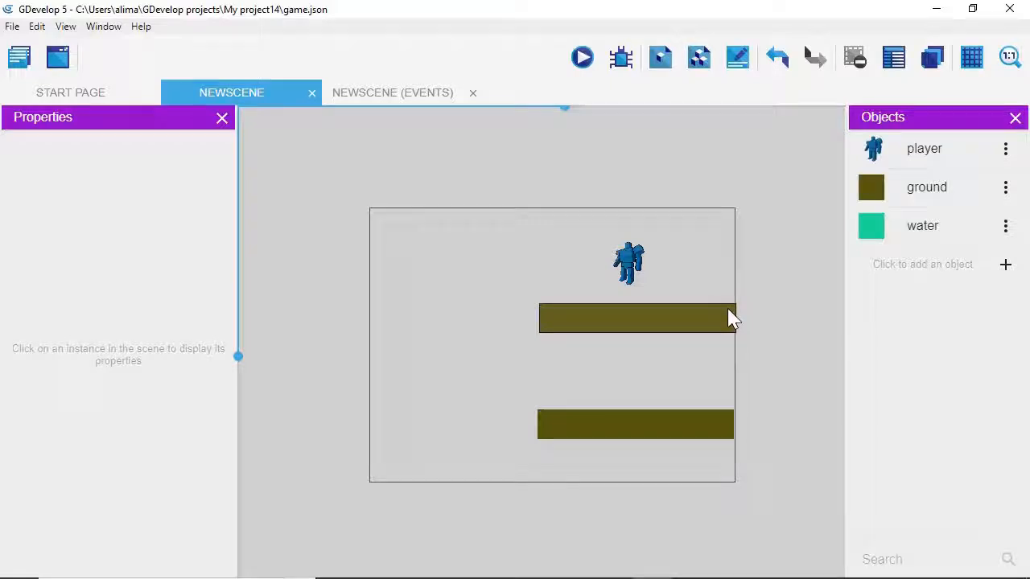
Step: Add another Sprite object to the scene and name it ladder
left_click(1005, 265)
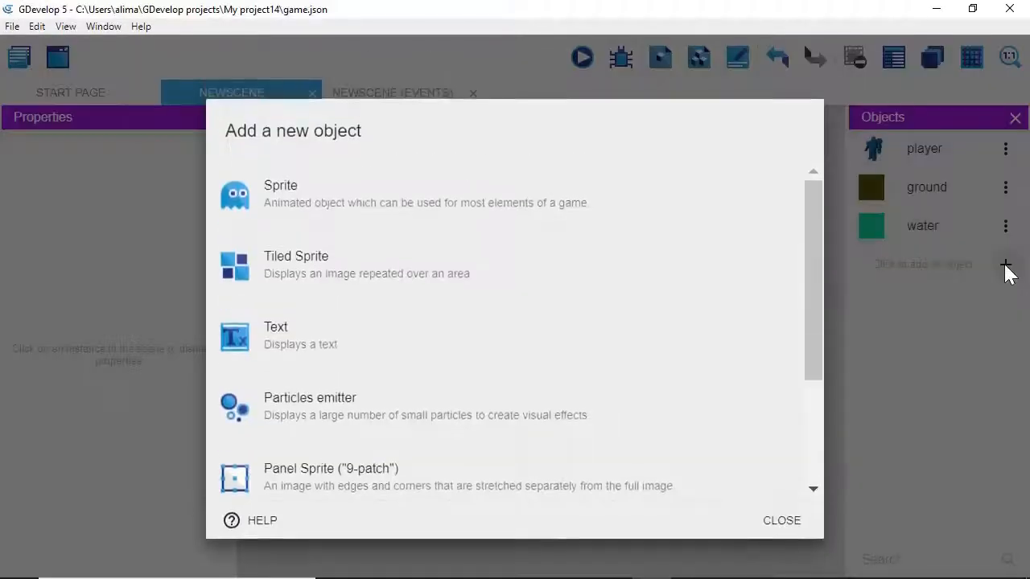
left_click(651, 196)
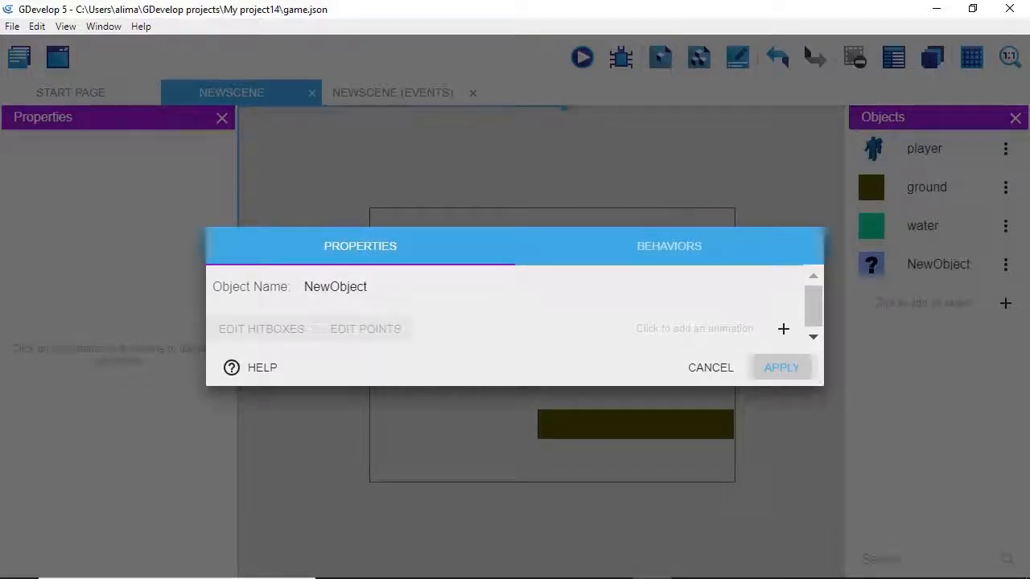
left_click_drag(369, 287, 276, 271)
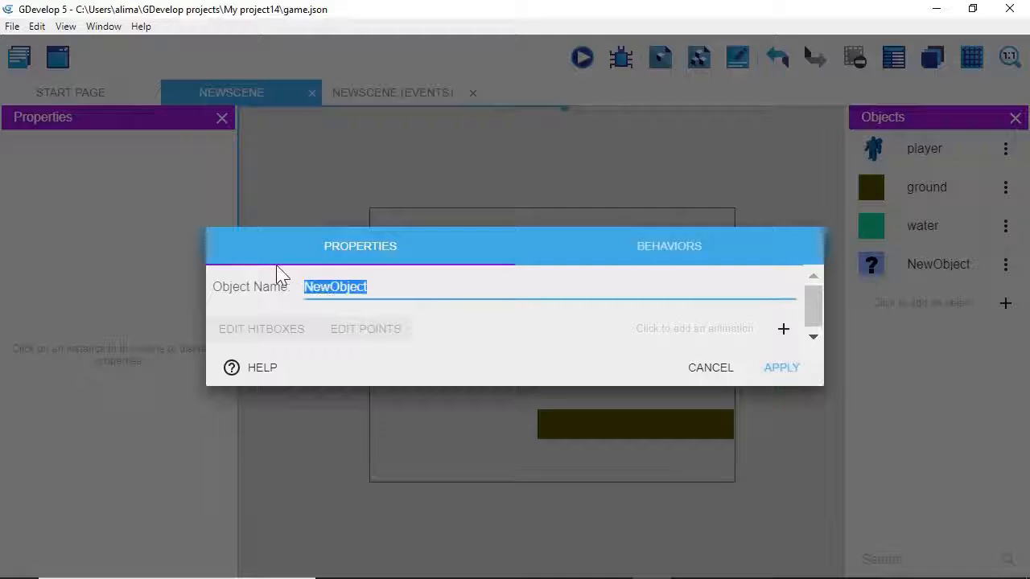
key("BackSpace")
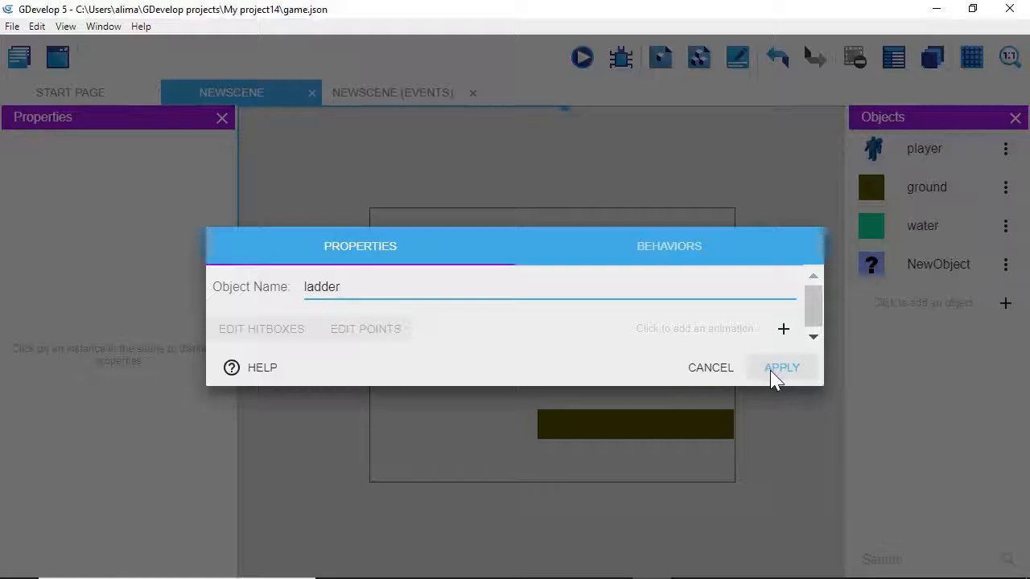
Step: Add an animation to the ladder object and fill its blank Piskel frame with yellow
left_click(784, 329)
left_click(412, 286)
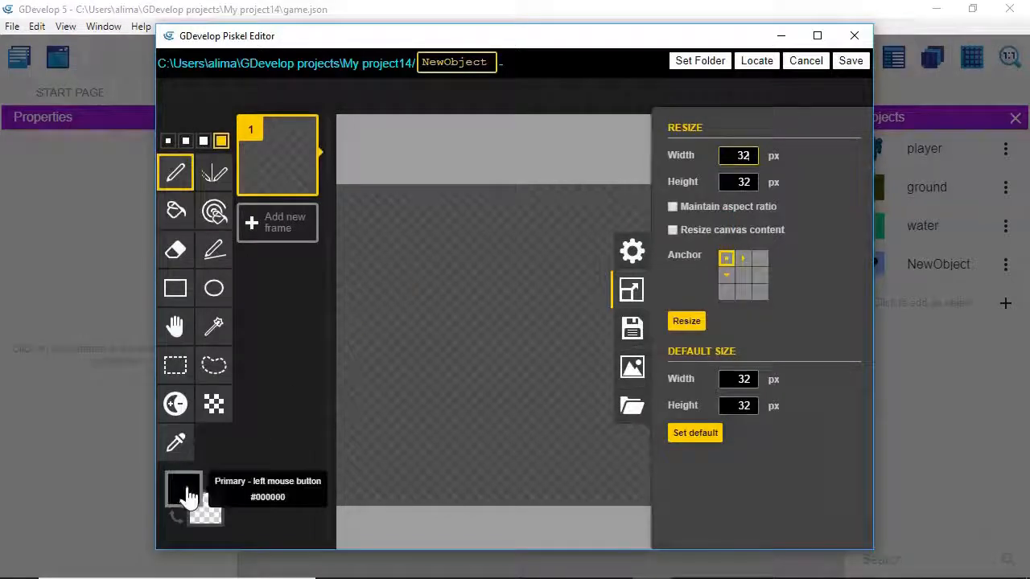
left_click(197, 485)
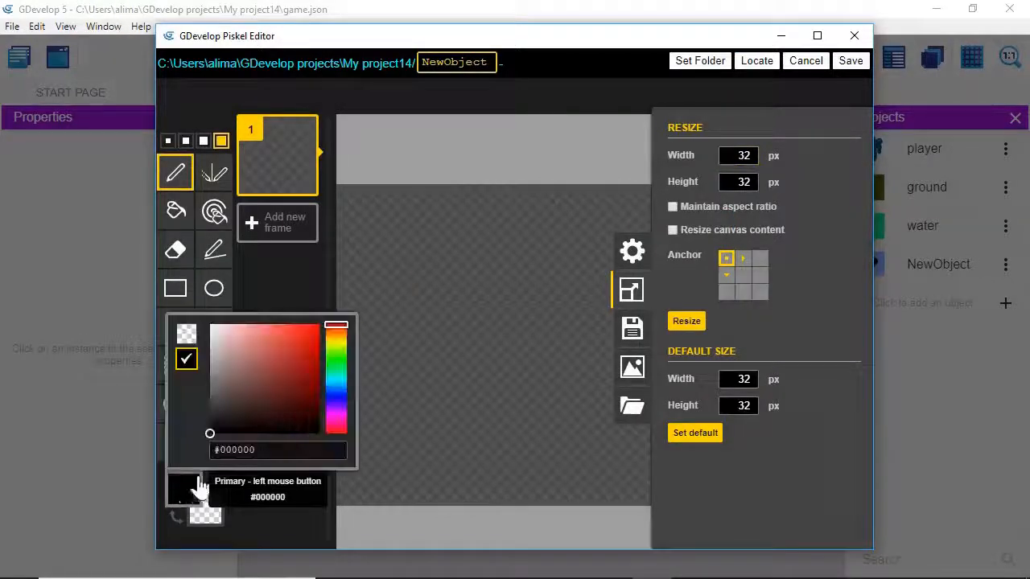
left_click(336, 348)
left_click_drag(335, 345, 320, 342)
left_click(314, 342)
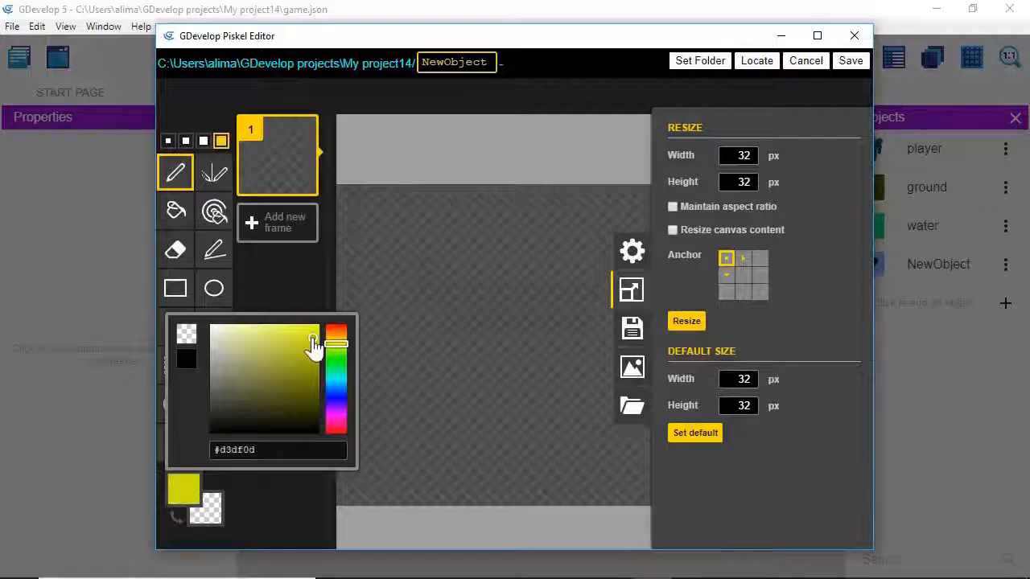
left_click(184, 214)
left_click(416, 308)
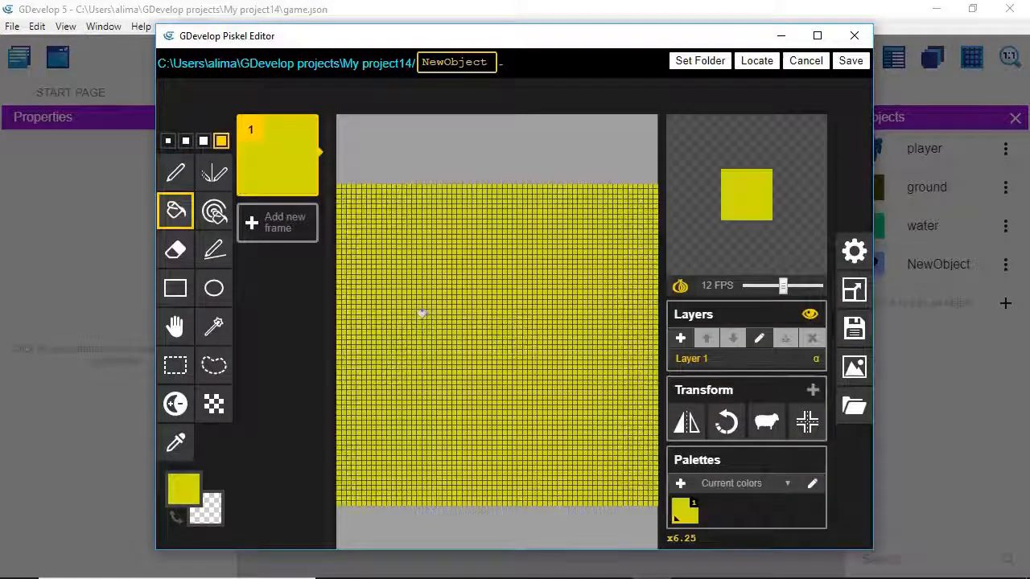
left_click(418, 309)
Step: Name the yellow image ladder, save it to the animation, and apply the ladder object's settings
left_click_drag(489, 63, 373, 64)
type("la")
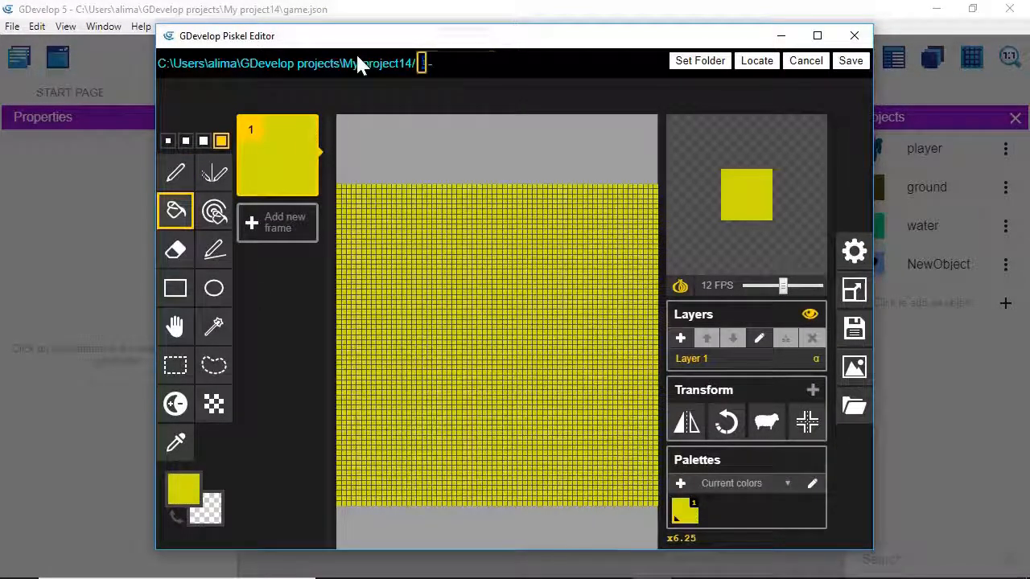
type("dder")
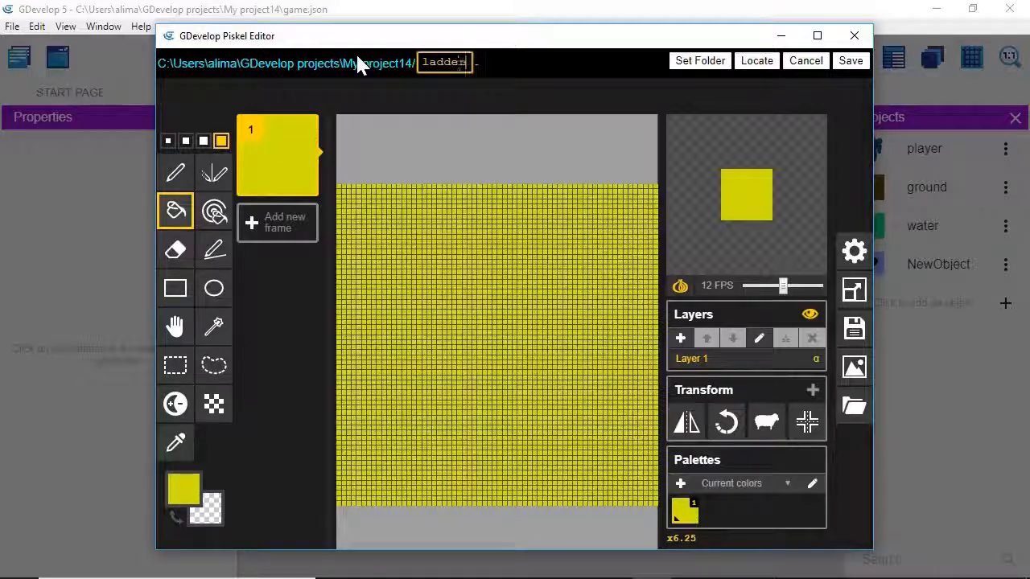
left_click(850, 65)
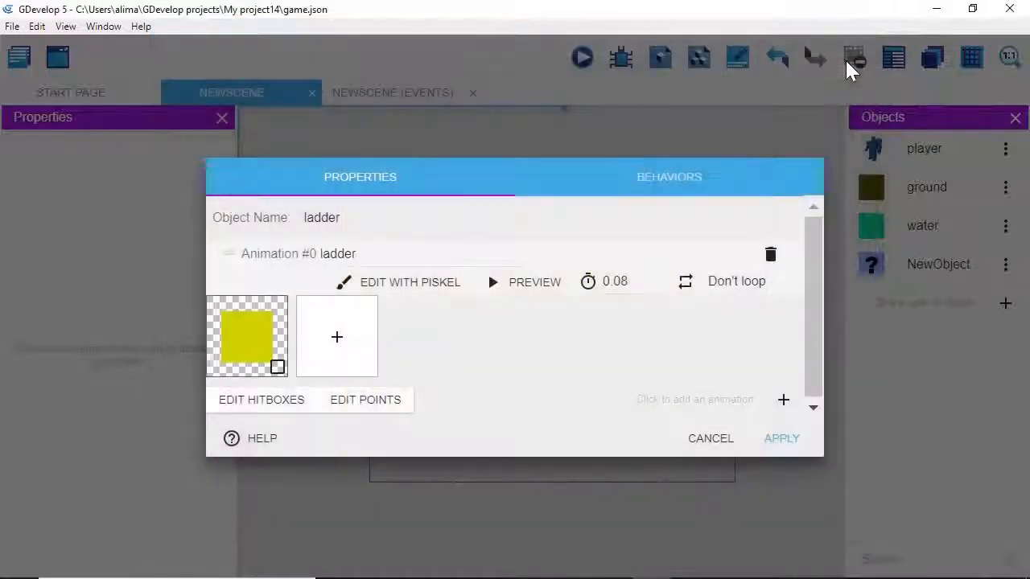
left_click(786, 440)
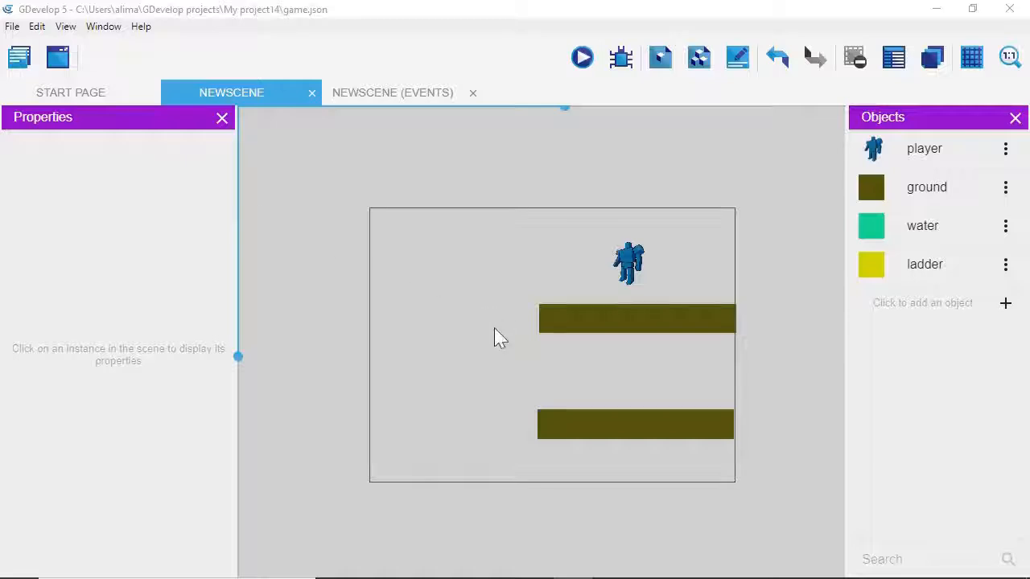
Step: Place the water object in the scene and stretch it across the full scene width, about 797 by 228 at X 2, Y 226
left_click(903, 234)
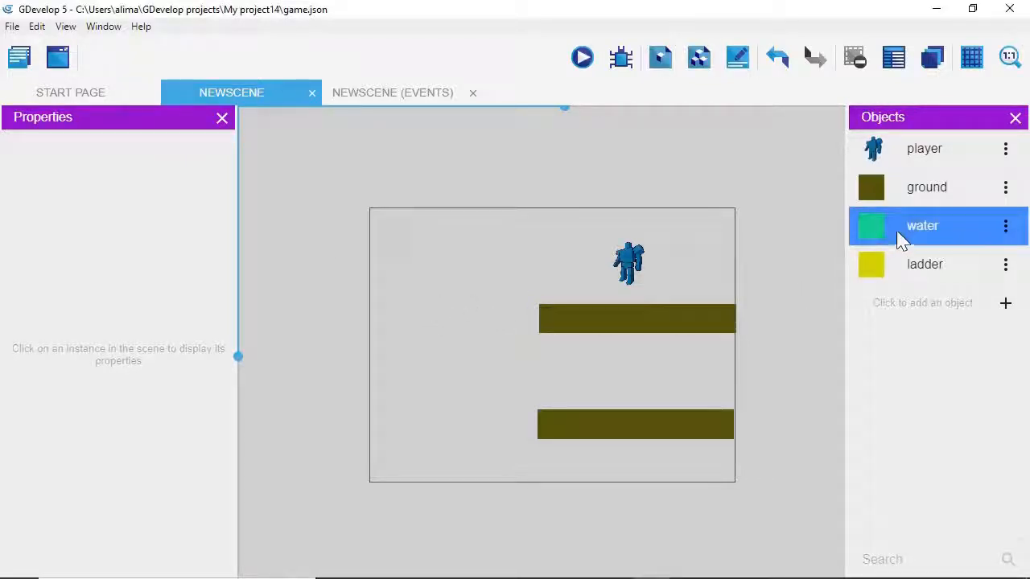
left_click_drag(898, 226, 737, 360)
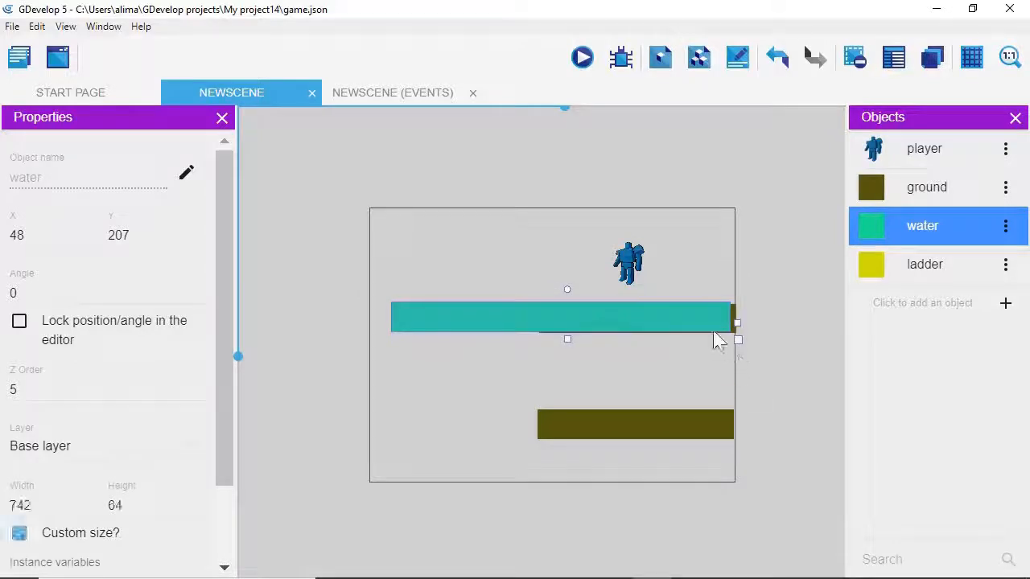
left_click_drag(703, 322, 741, 333)
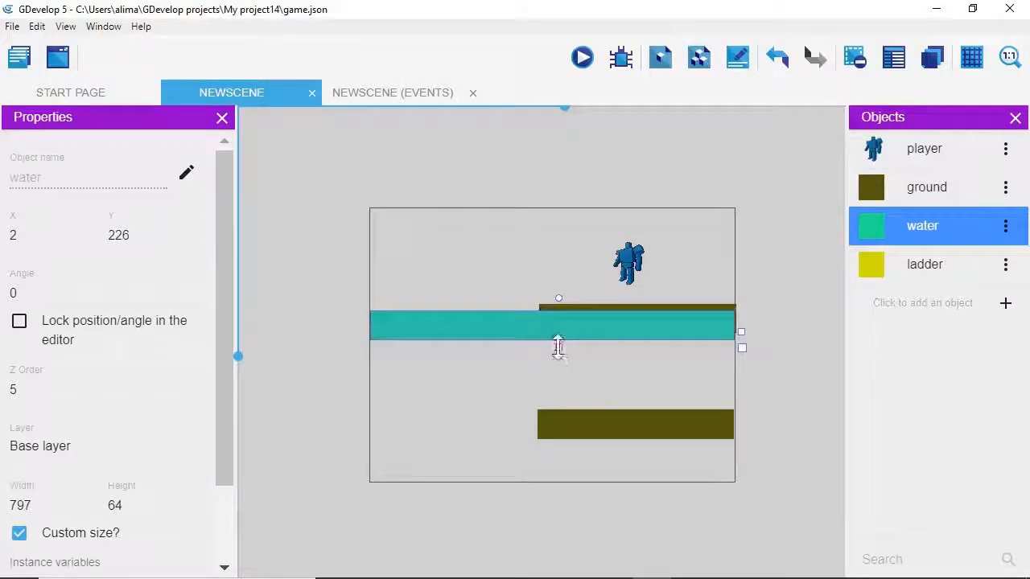
left_click_drag(558, 348, 582, 423)
Step: Compare the Z orders of the water and ground instances and set the upper ground platform's Z order to 8
left_click(653, 309)
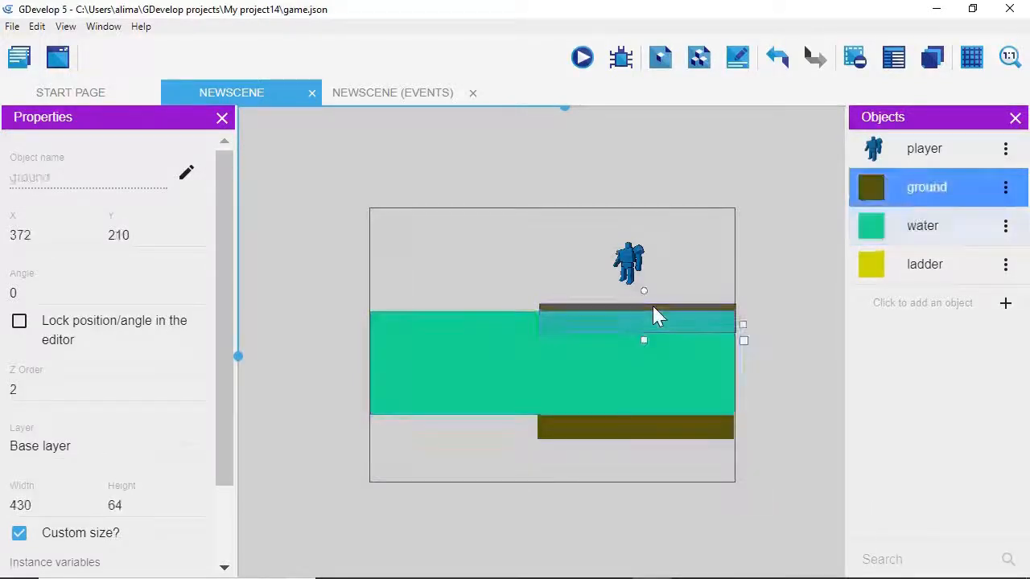
left_click(644, 386)
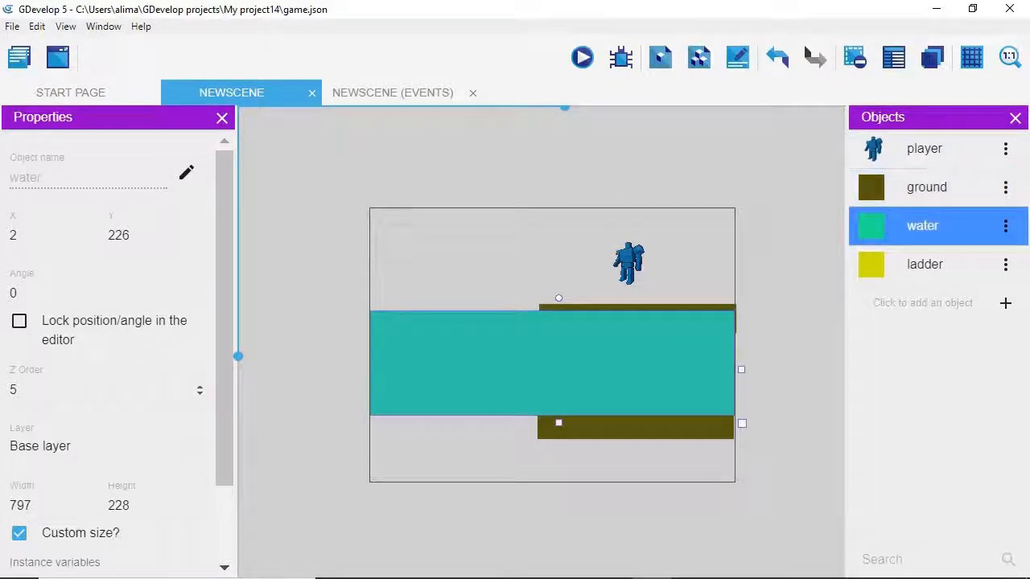
left_click(80, 390)
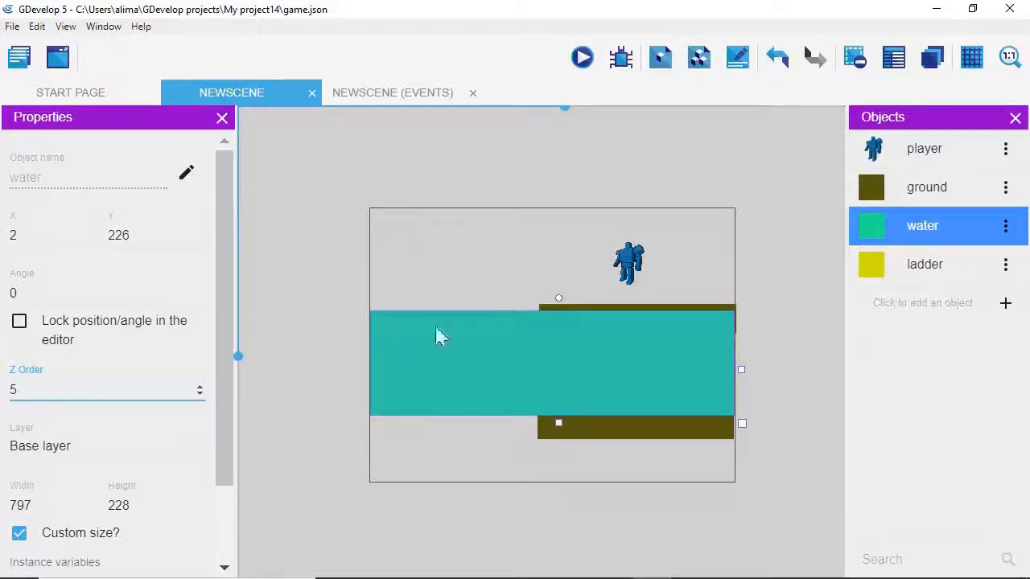
left_click(592, 309)
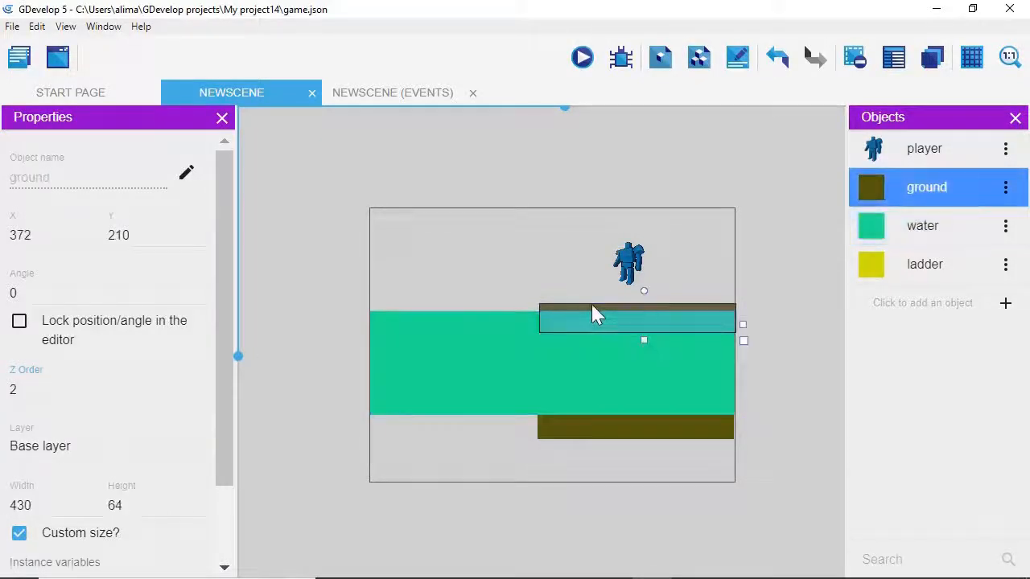
left_click(625, 434)
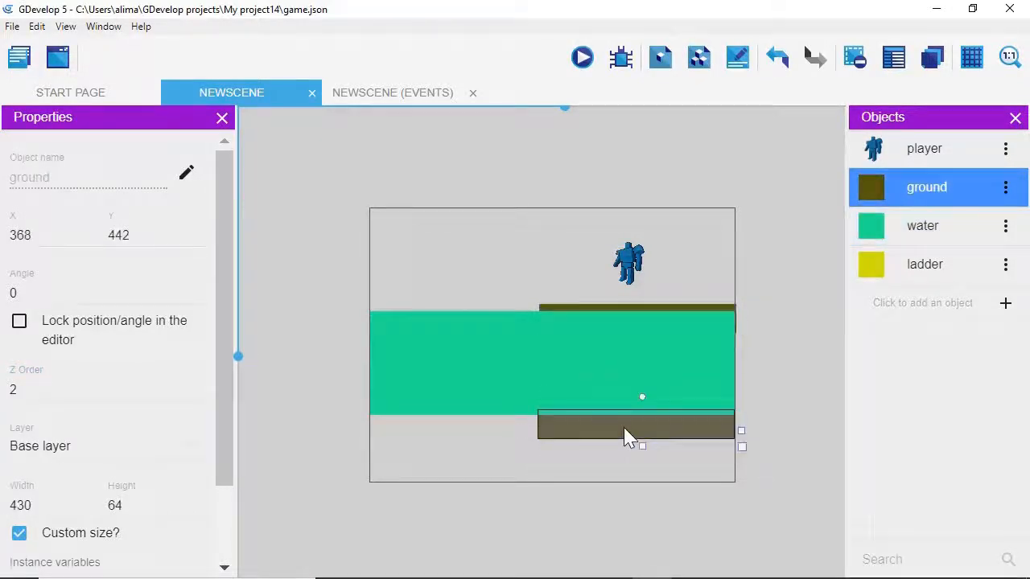
left_click(637, 307)
left_click(19, 391)
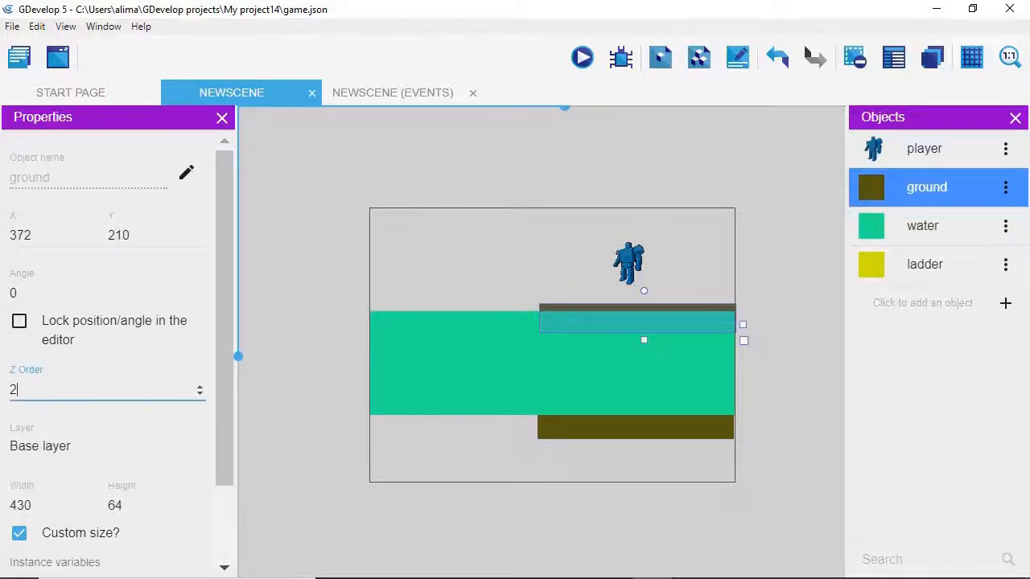
key("BackSpace")
type("8")
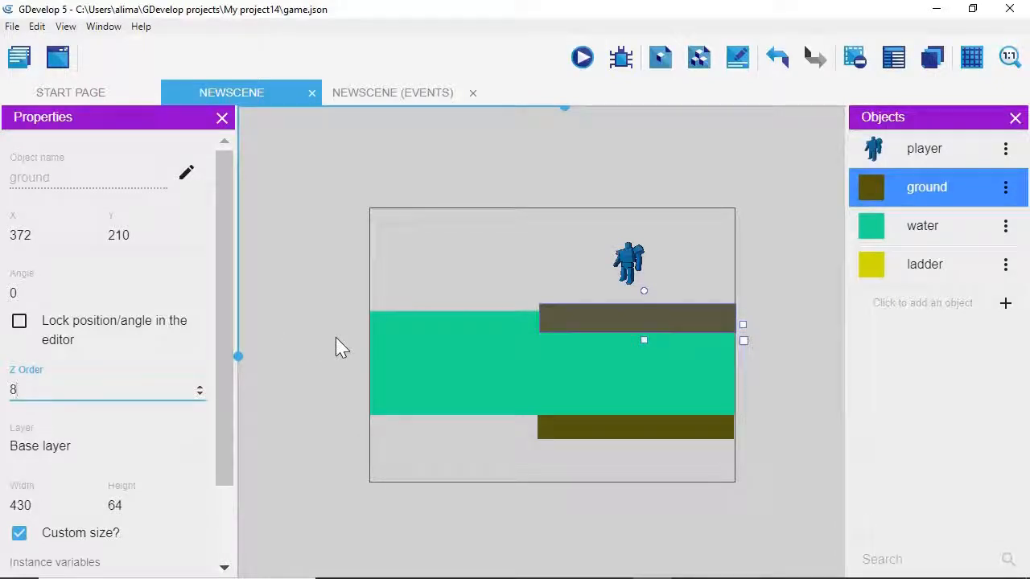
Step: Extend the water down to the scene's lower edge, about 376 high, and preview the game
left_click(464, 372)
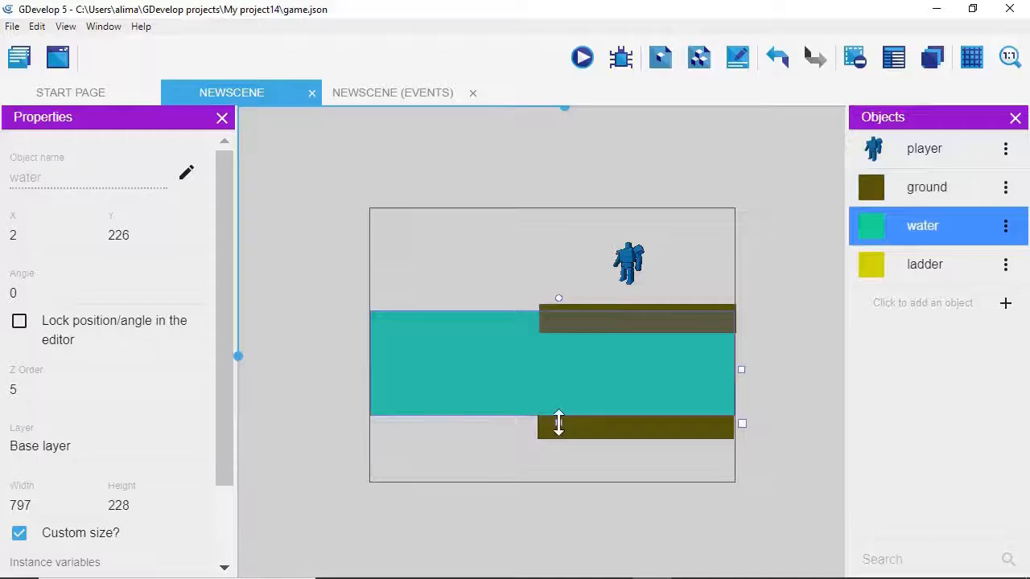
left_click_drag(559, 425, 570, 491)
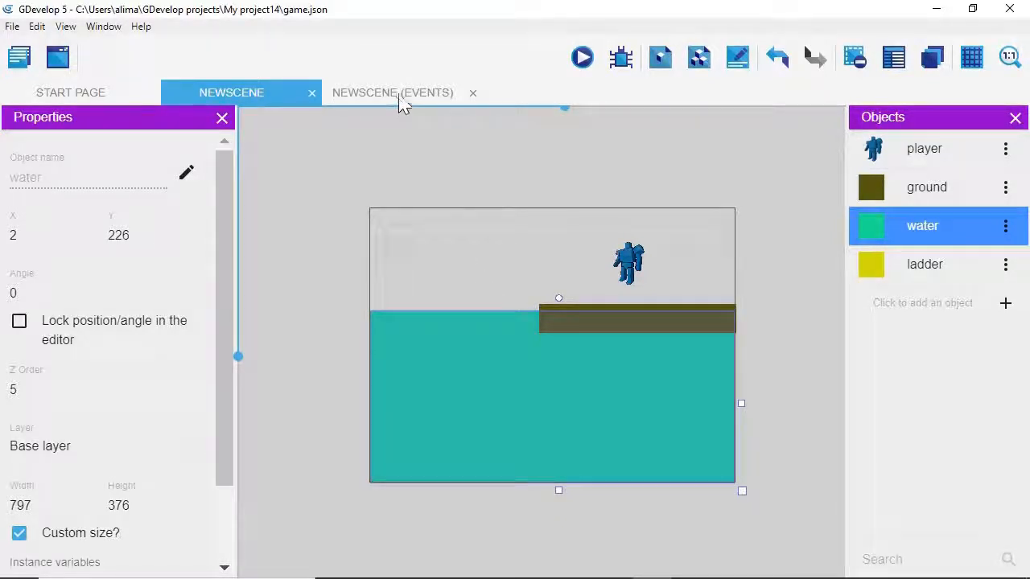
left_click(400, 95)
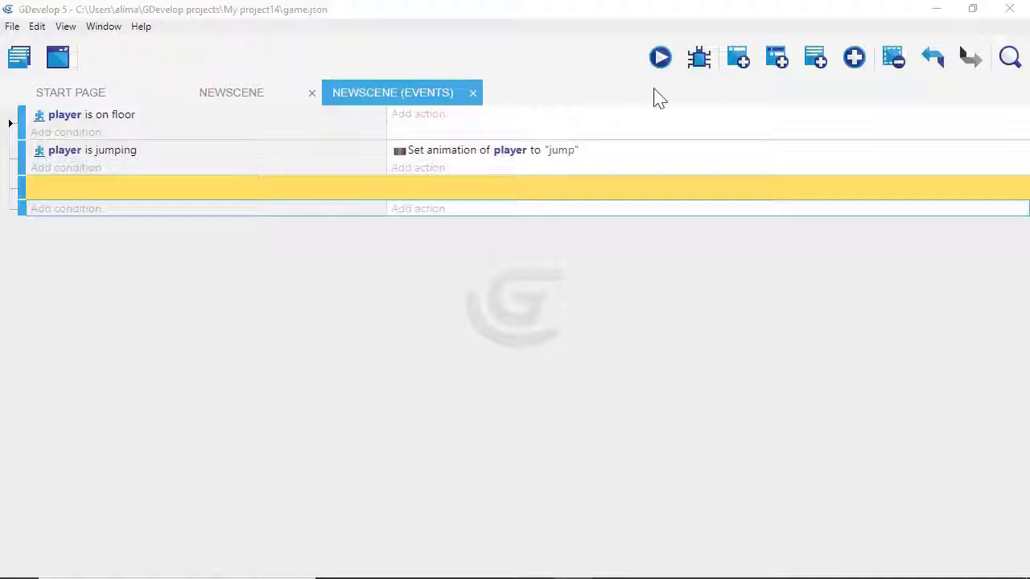
left_click(660, 60)
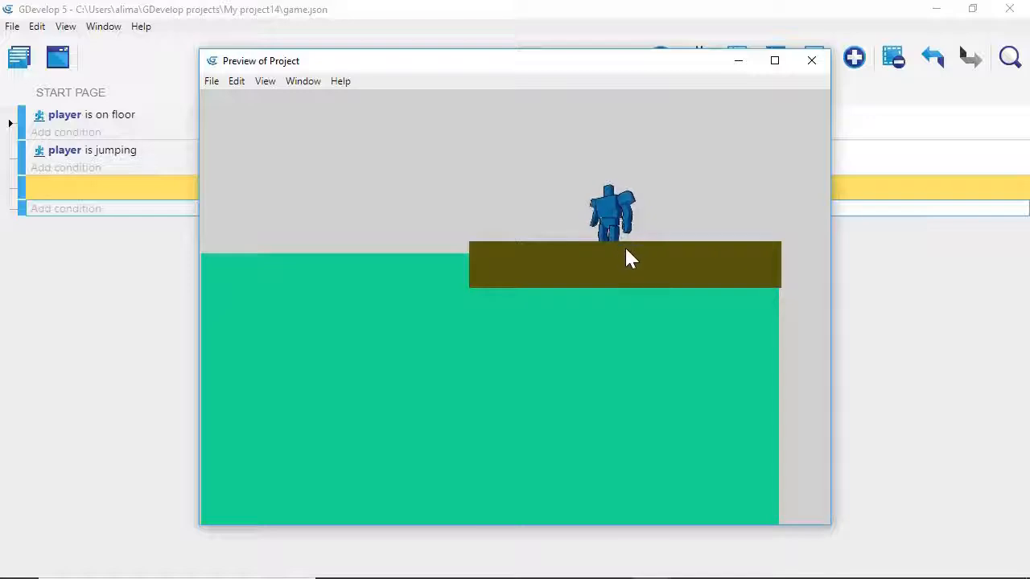
left_click(811, 60)
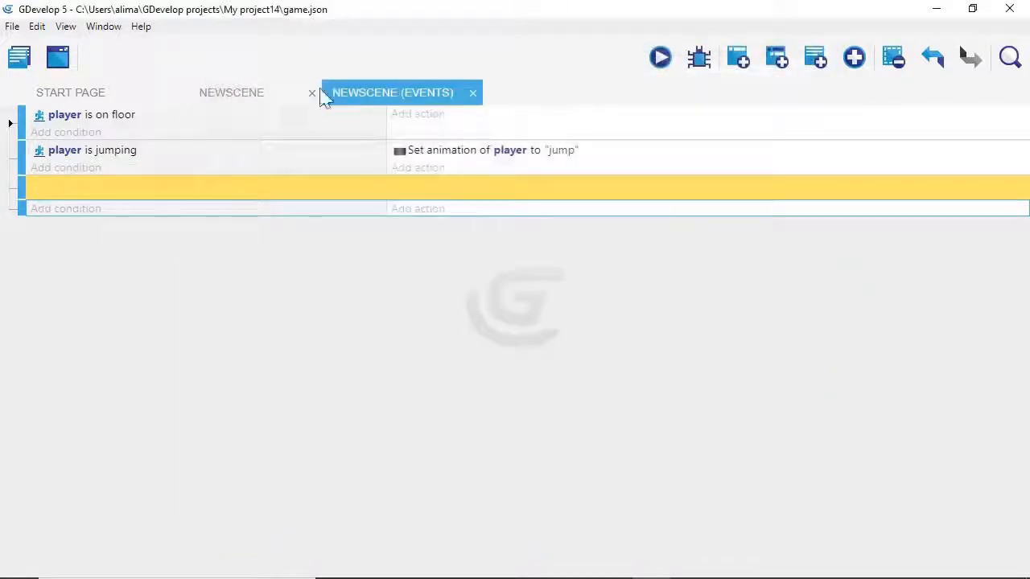
Step: Shorten the water to a height of about 329 and move it beneath the upper platform, at about X 6, Y 270
left_click(265, 96)
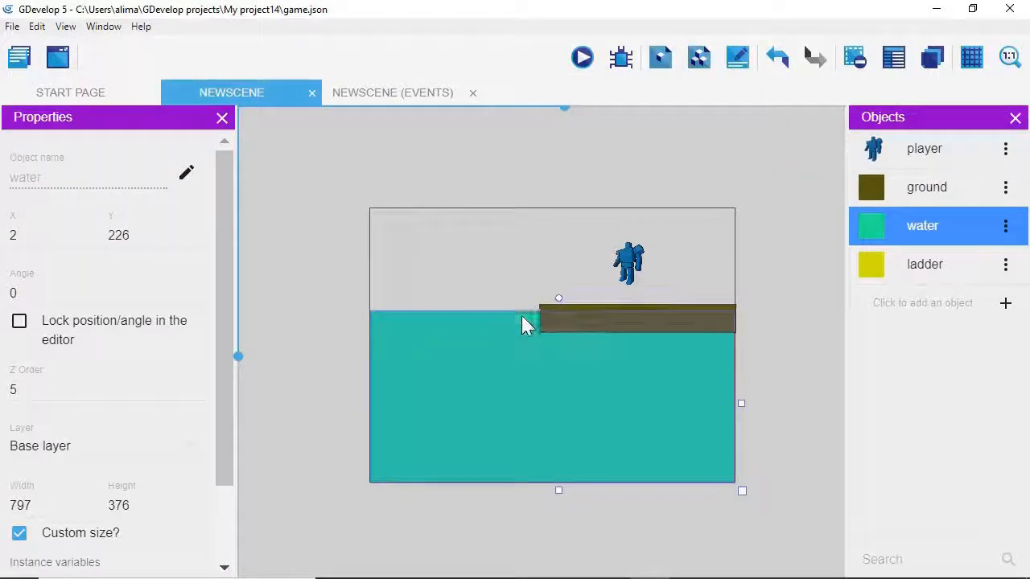
left_click_drag(558, 491, 558, 482)
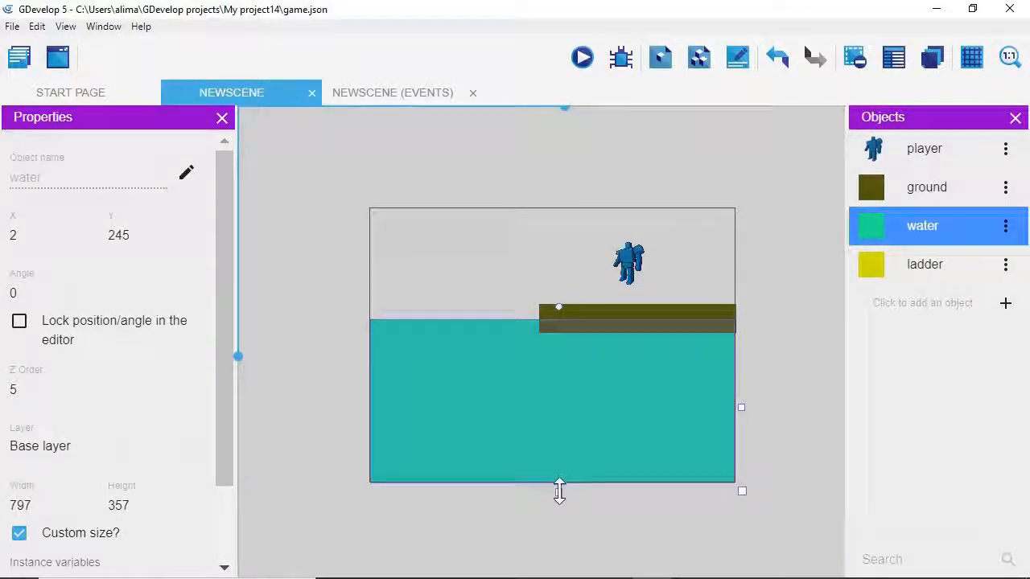
left_click_drag(559, 491, 558, 471)
left_click_drag(578, 429, 581, 447)
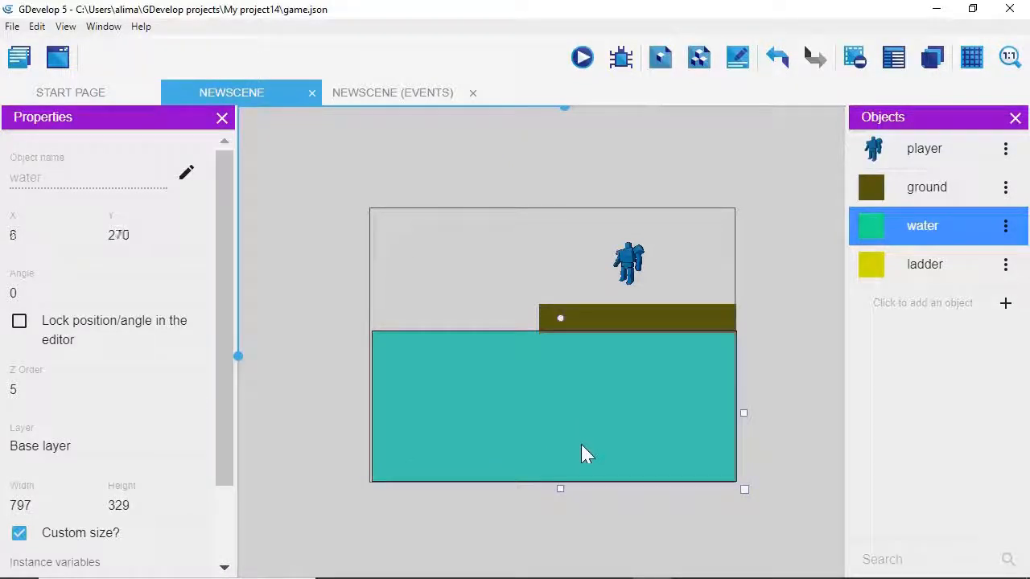
left_click(623, 522)
Step: Preview the game to check the lowered water beneath the platform
left_click(426, 96)
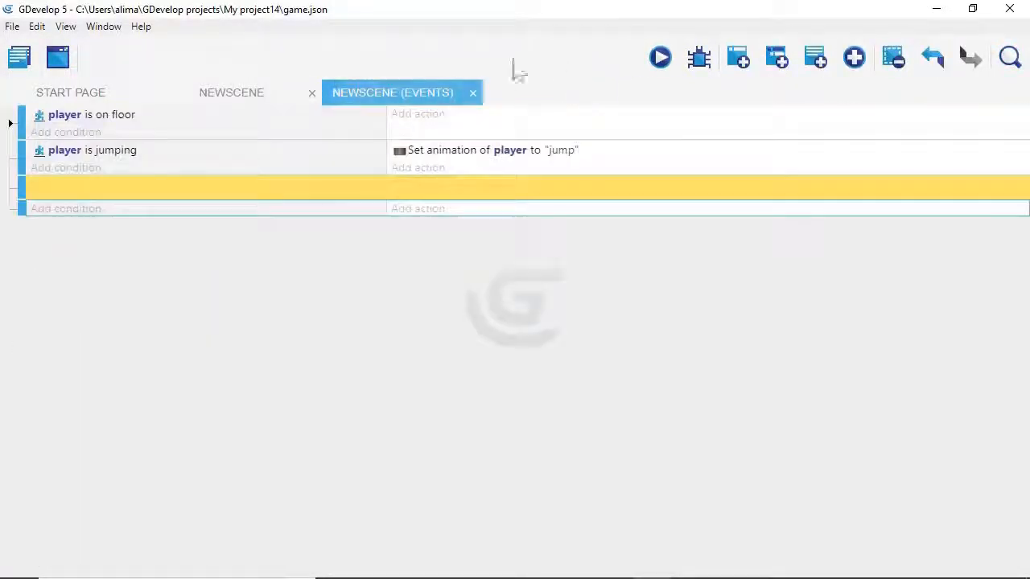
left_click(660, 57)
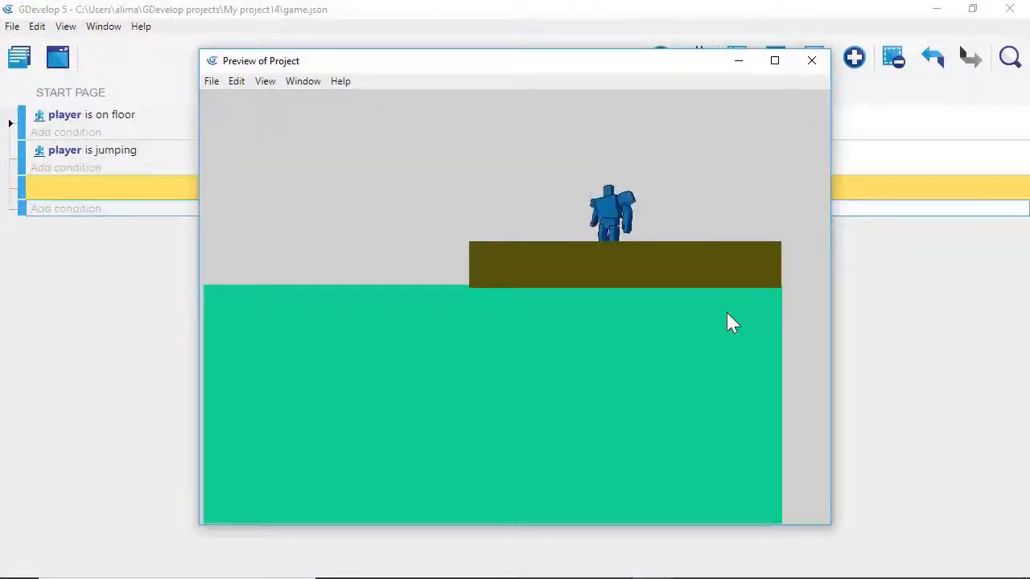
left_click(806, 71)
Step: Check the player's Z order and set the upper ground platform's Z order to 2
left_click(262, 94)
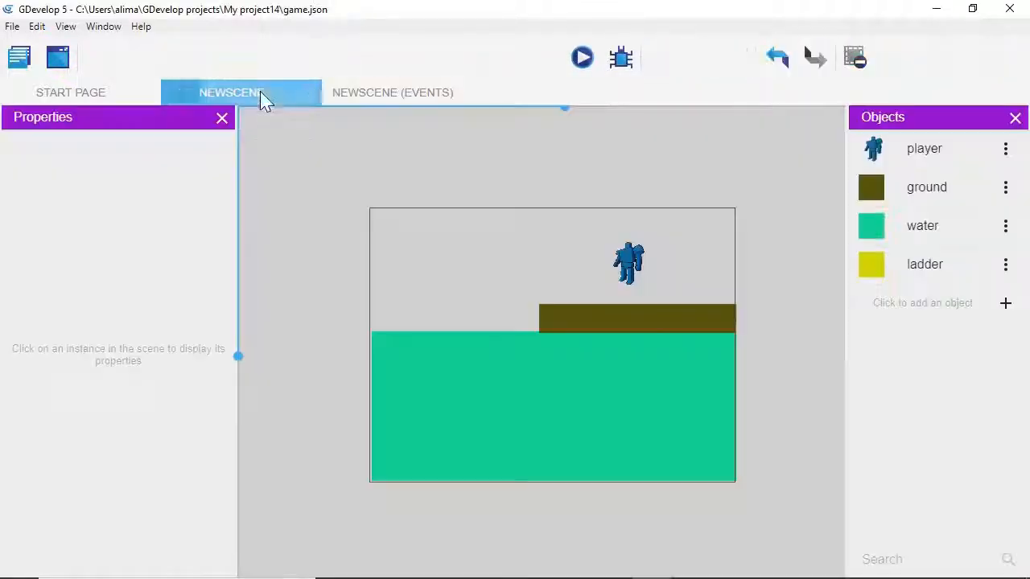
left_click(636, 270)
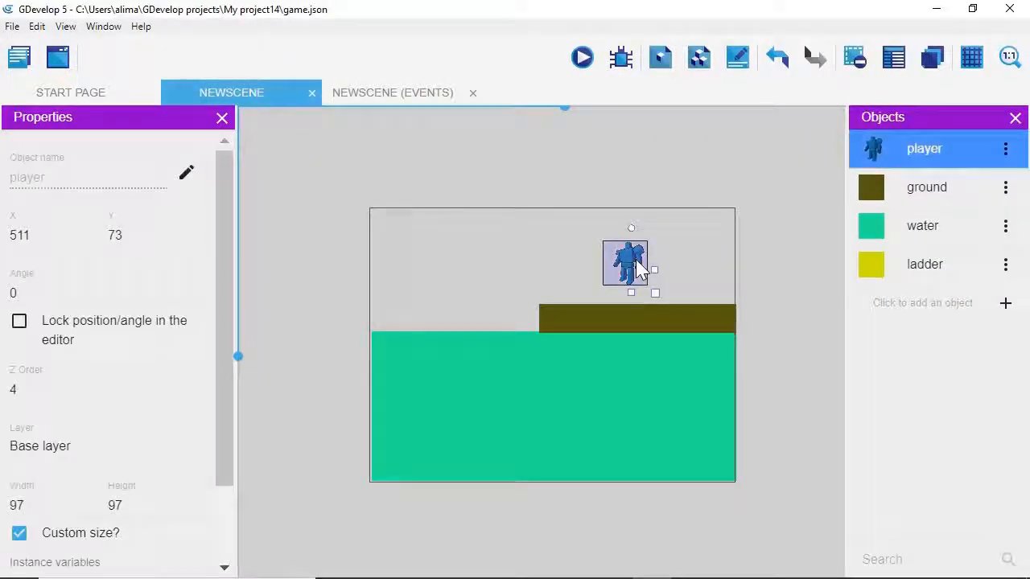
left_click(591, 319)
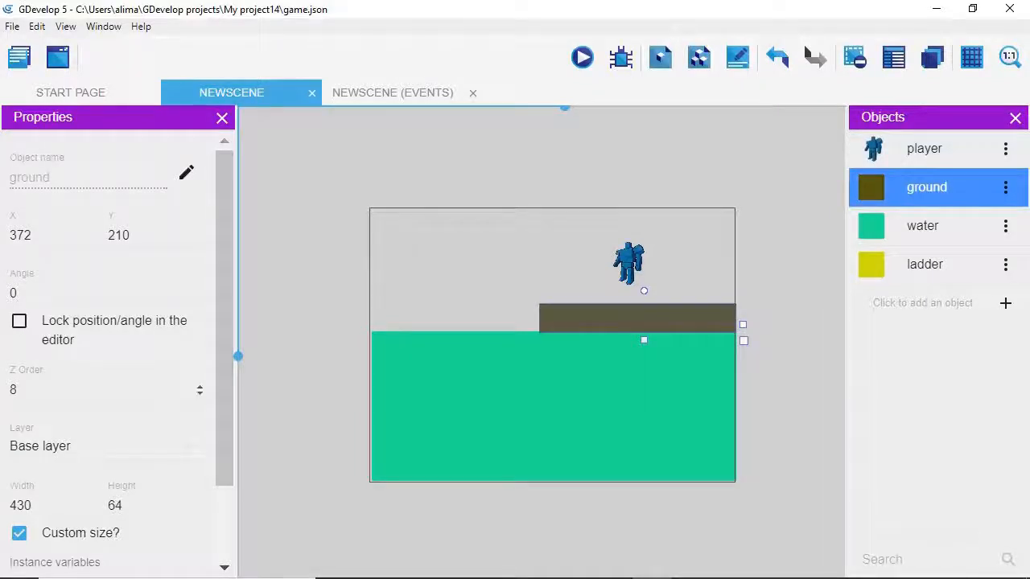
left_click(18, 391)
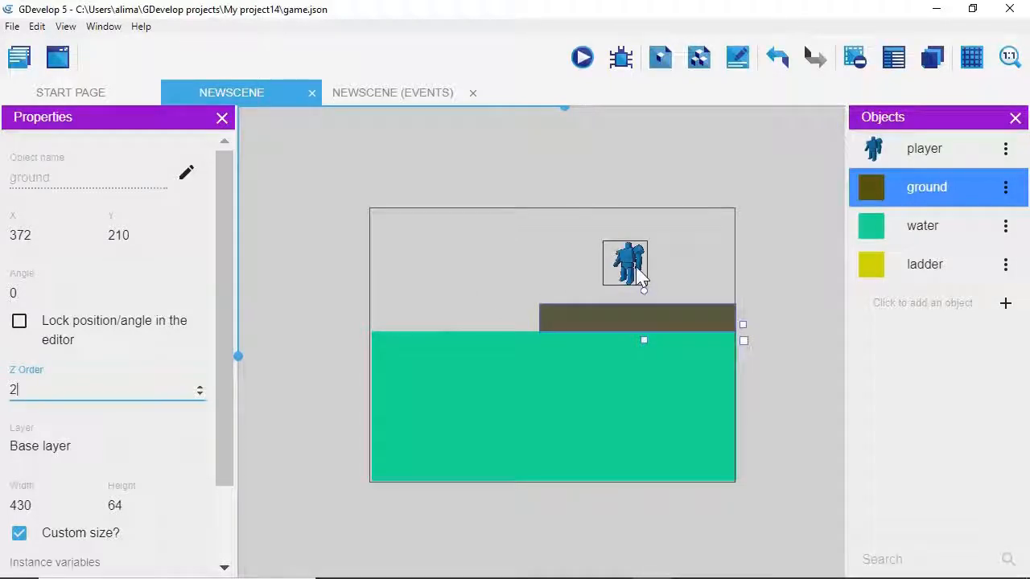
left_click(641, 278)
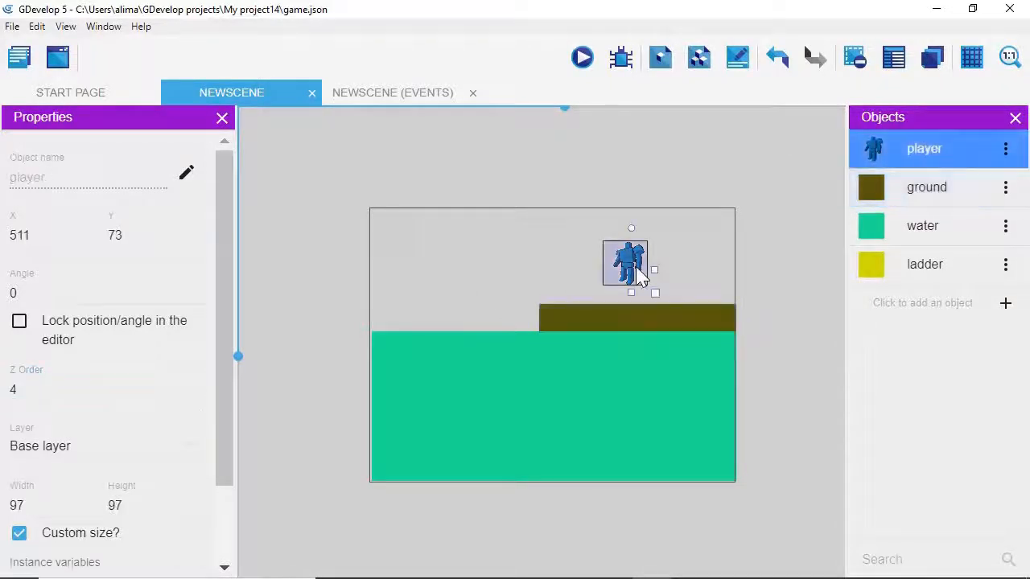
Step: Preview the game to check how the player is layered against the platform
left_click(455, 95)
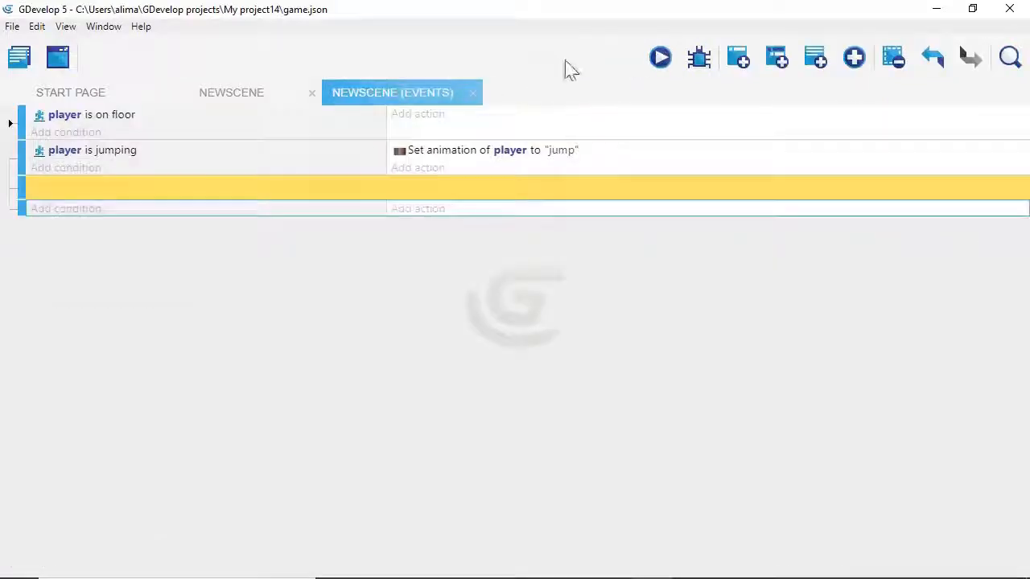
left_click(660, 57)
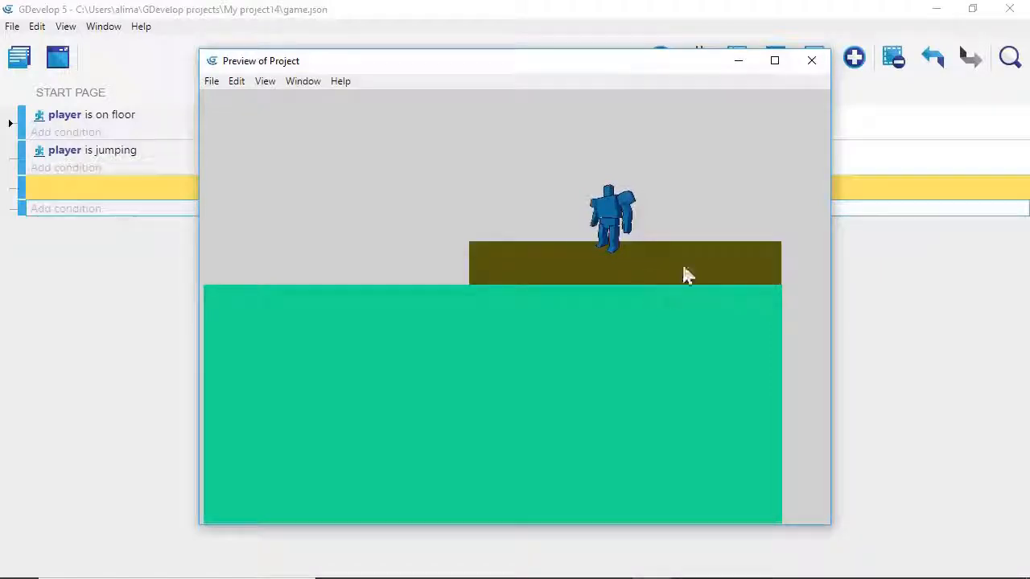
left_click(811, 61)
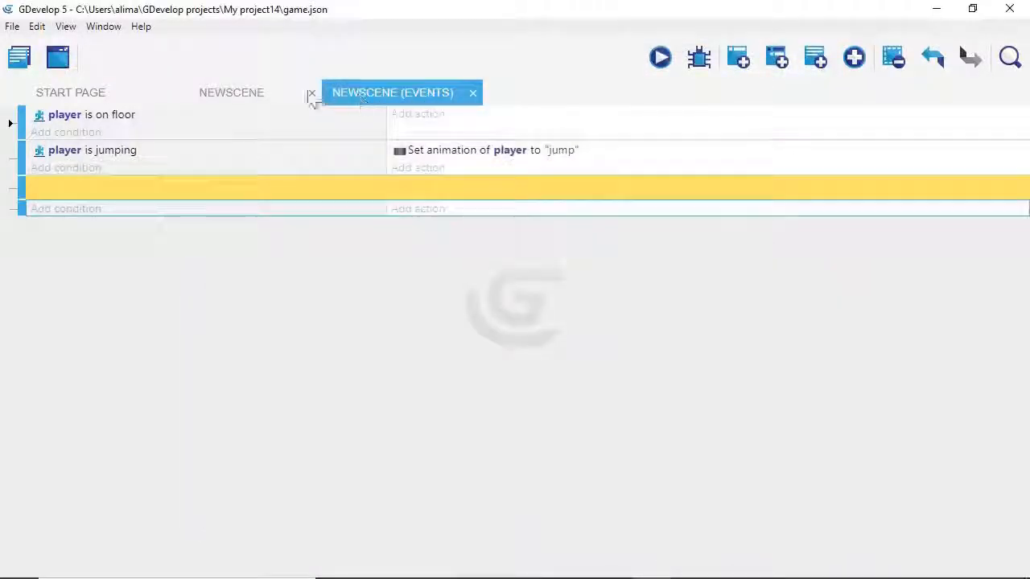
Step: Raise the water over the platform's lower part to about X 2, Y 233, and resize it to about 799 by 366
left_click(282, 94)
left_click(609, 337)
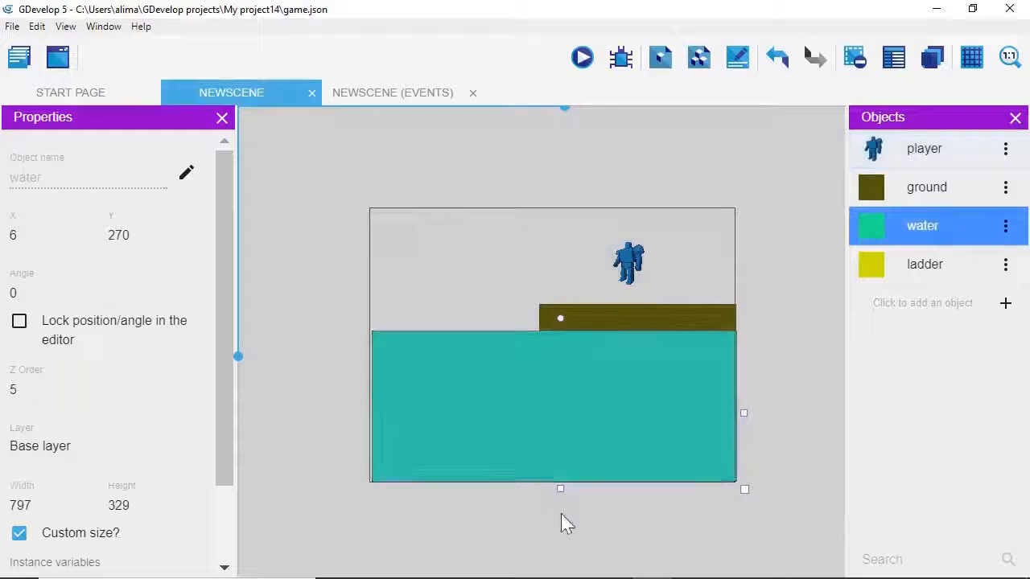
left_click_drag(561, 489, 564, 500)
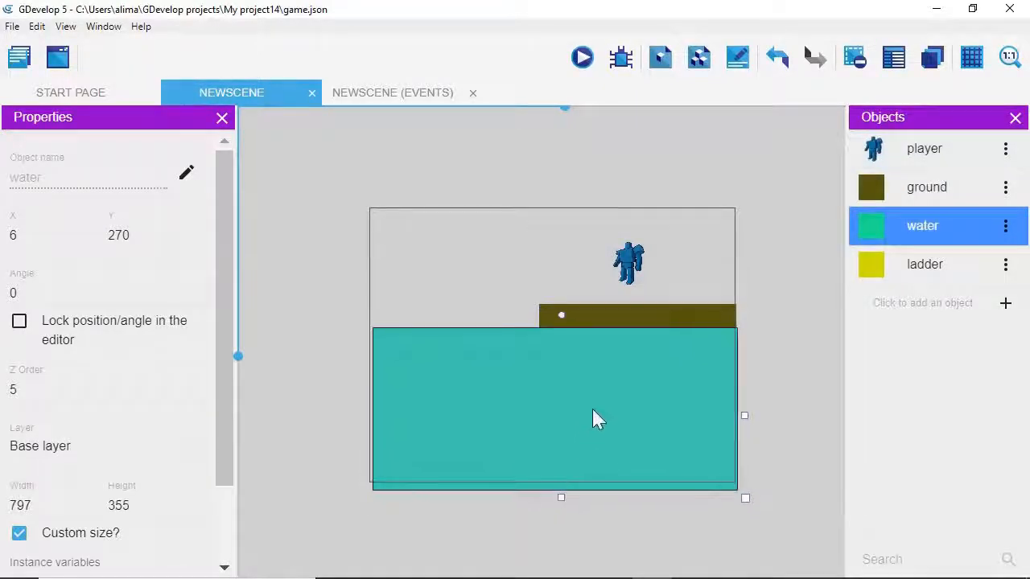
mouse_move(593, 418)
left_mouse_down()
mouse_move(594, 397)
mouse_move(589, 405)
left_mouse_up()
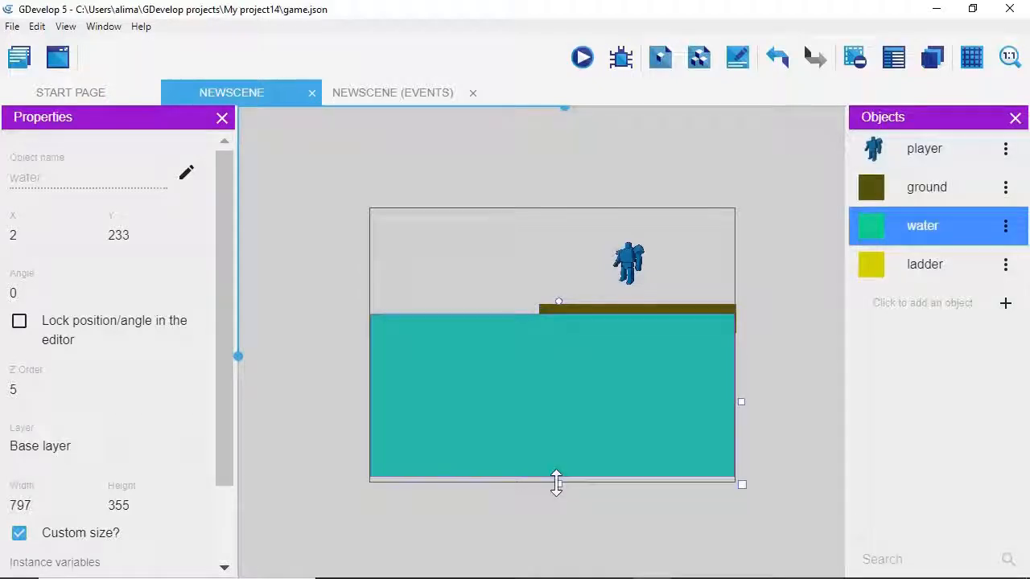
left_click_drag(557, 485, 556, 489)
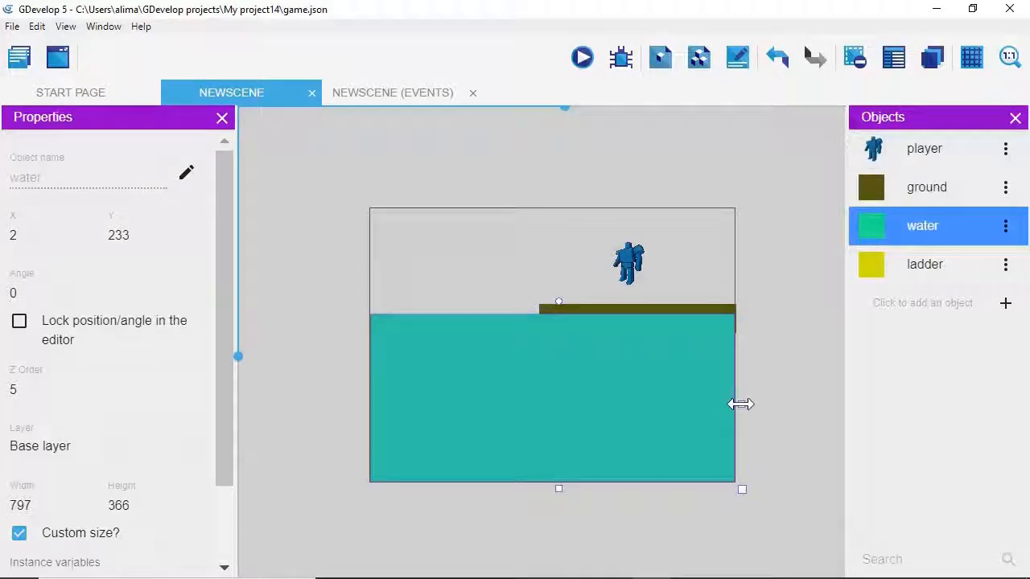
left_click_drag(742, 404, 741, 388)
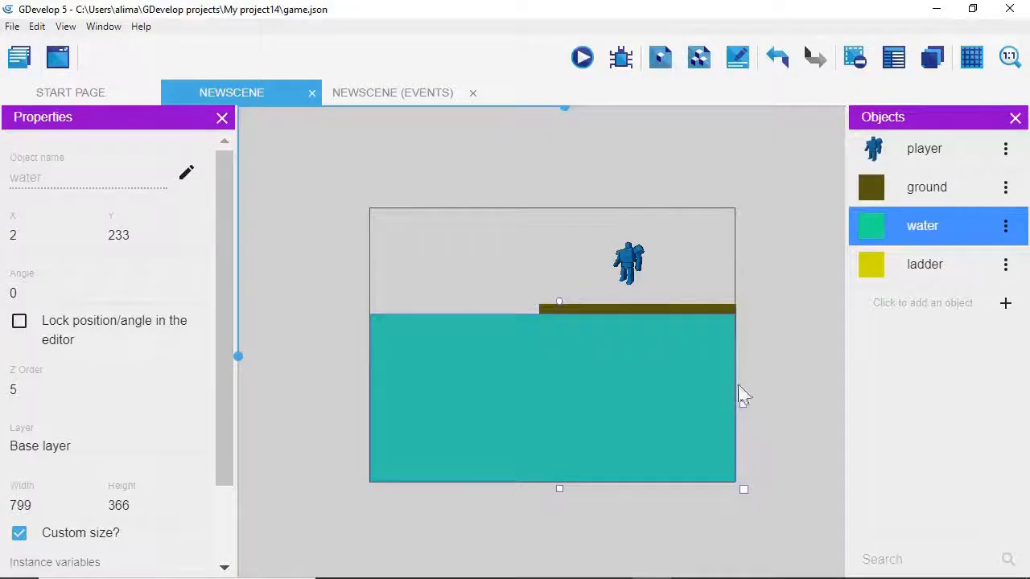
Step: Preview the game and walk the player left off the platform into the water
left_click(632, 139)
left_click(583, 57)
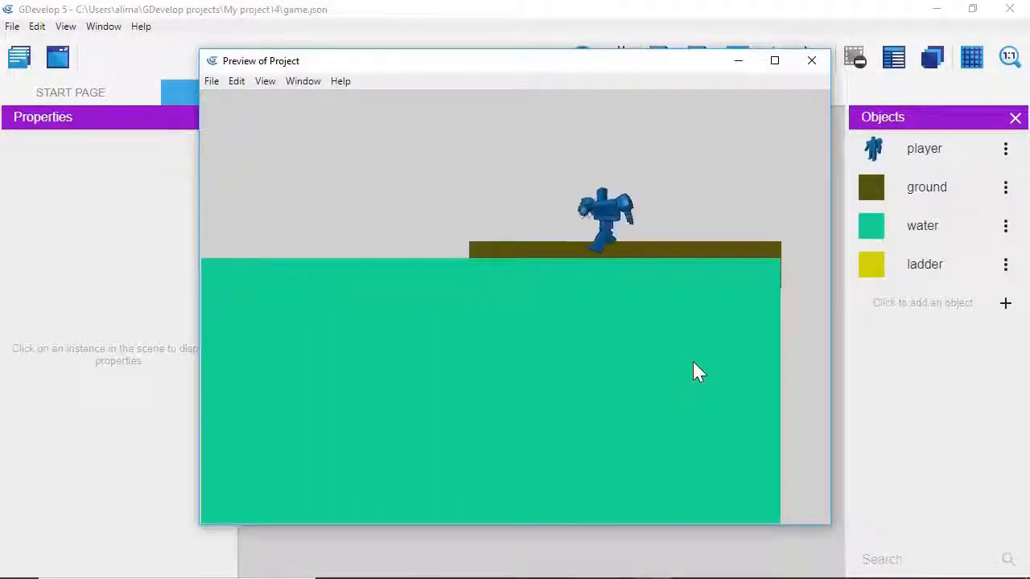
key("Left")
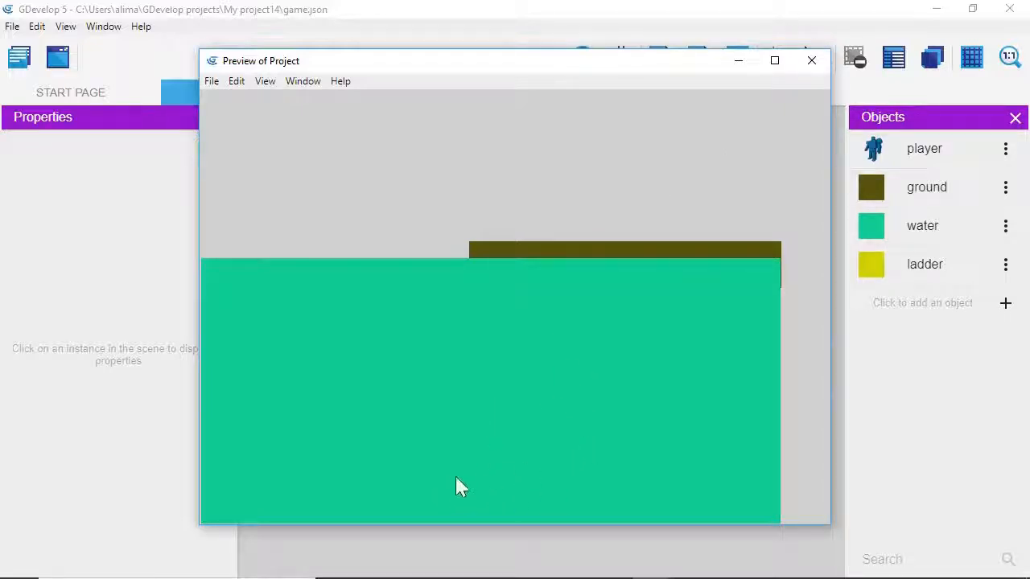
left_click(811, 63)
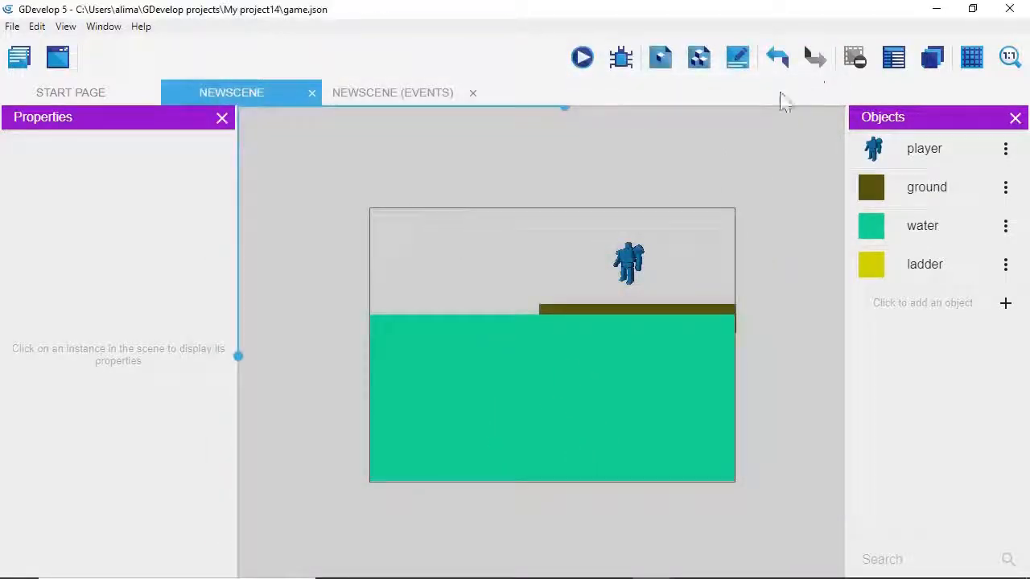
Step: Stretch the water's lower edge slightly past the scene border, to a height of about 373
left_click(628, 366)
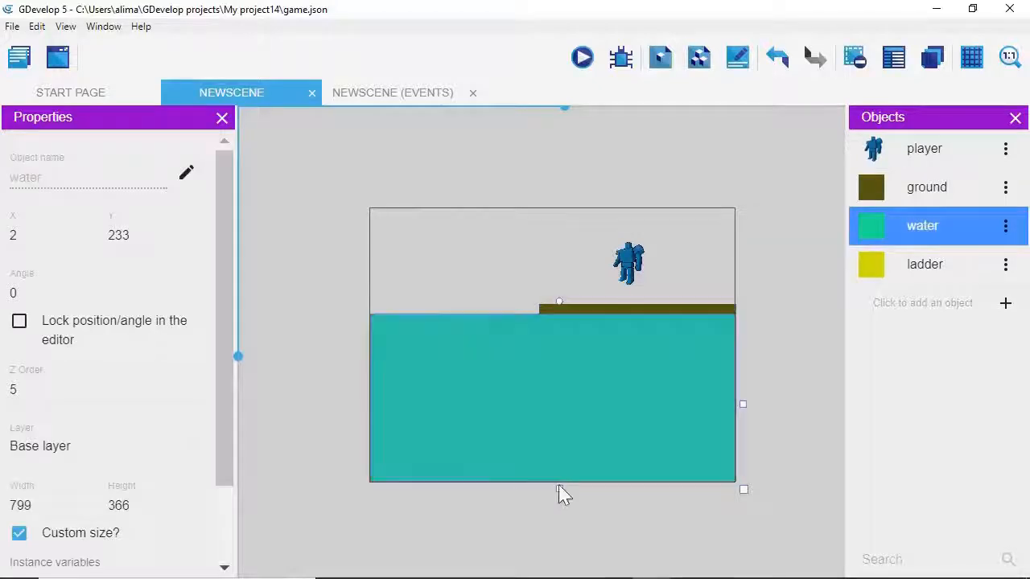
left_click_drag(559, 486, 560, 490)
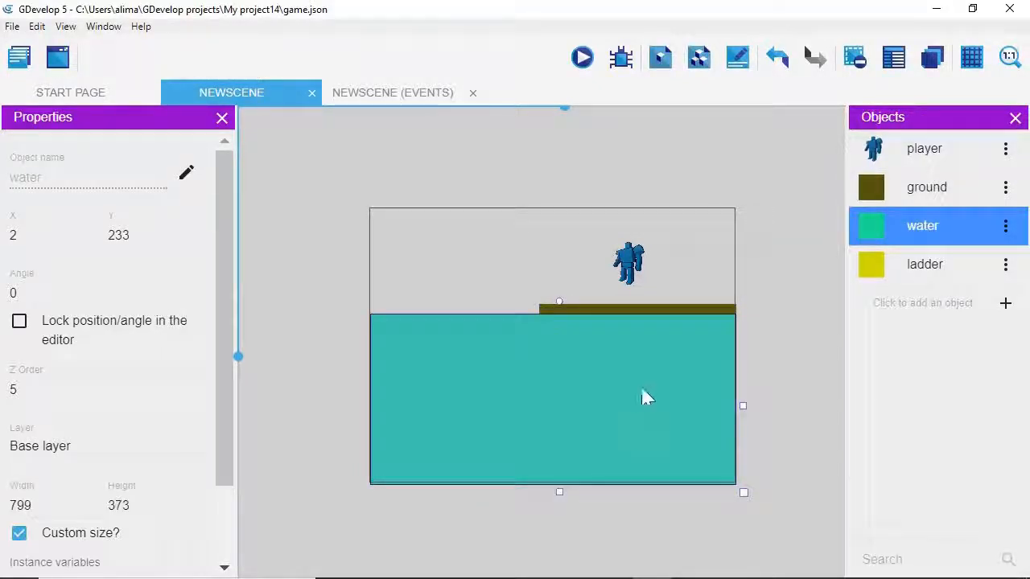